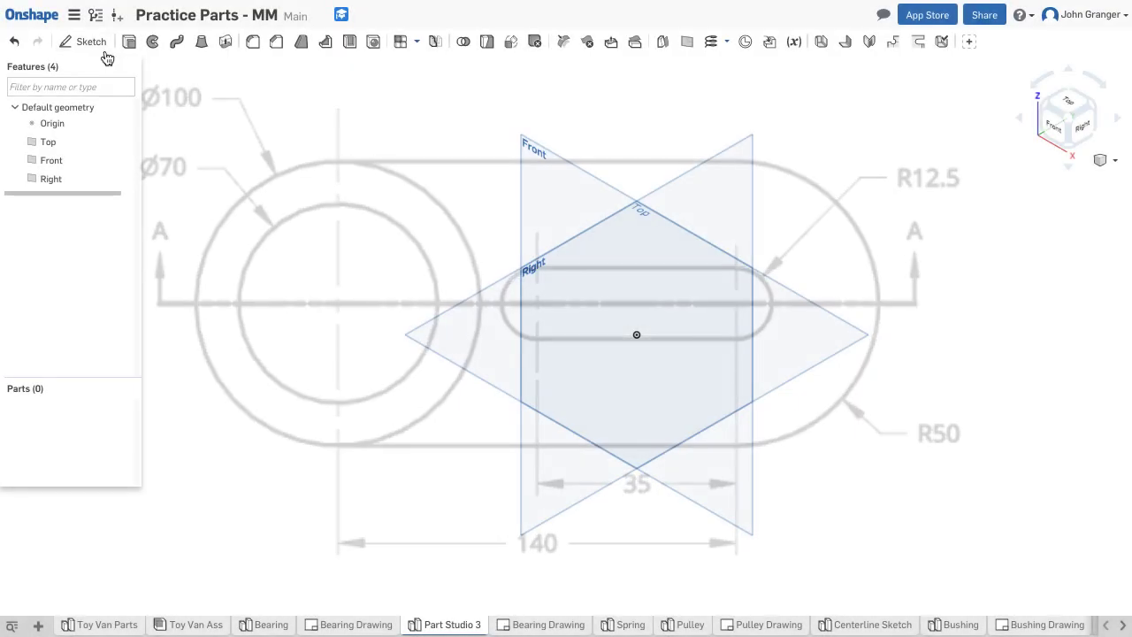
- Start Sketch 1 in Part Studio 3 so a sketch plane can be chosen
{"action": "left_click", "coordinate": [89, 42]}
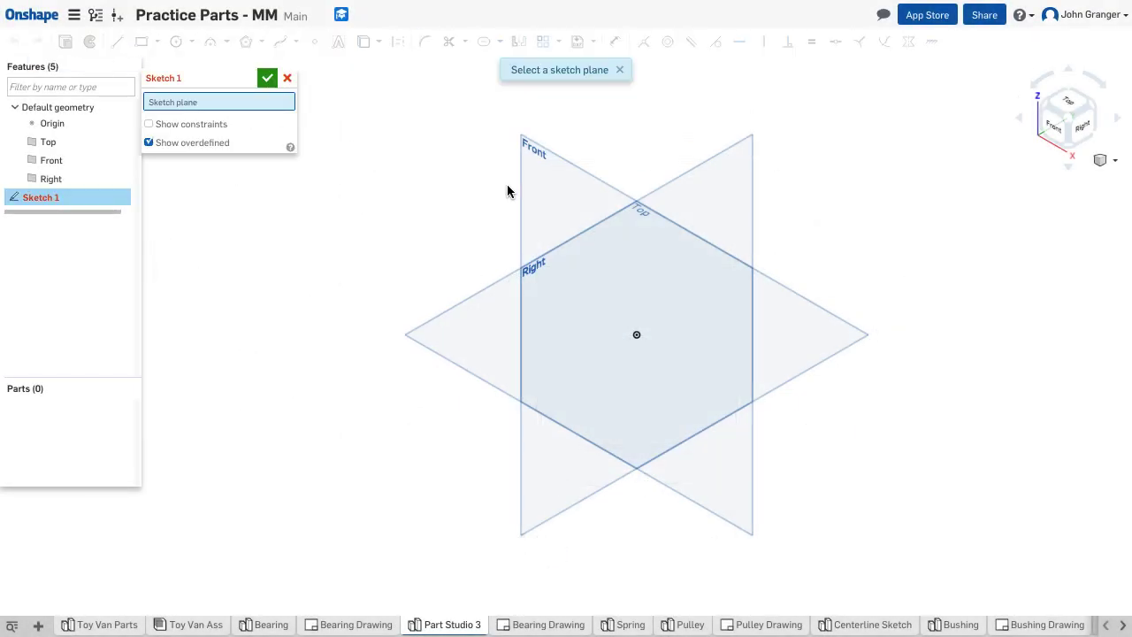
- Place Sketch 1 on the Top plane and view it normal to the sketch plane
{"action": "left_click", "coordinate": [469, 339]}
{"action": "right_click", "coordinate": [177, 240]}
{"action": "left_click", "coordinate": [228, 334]}
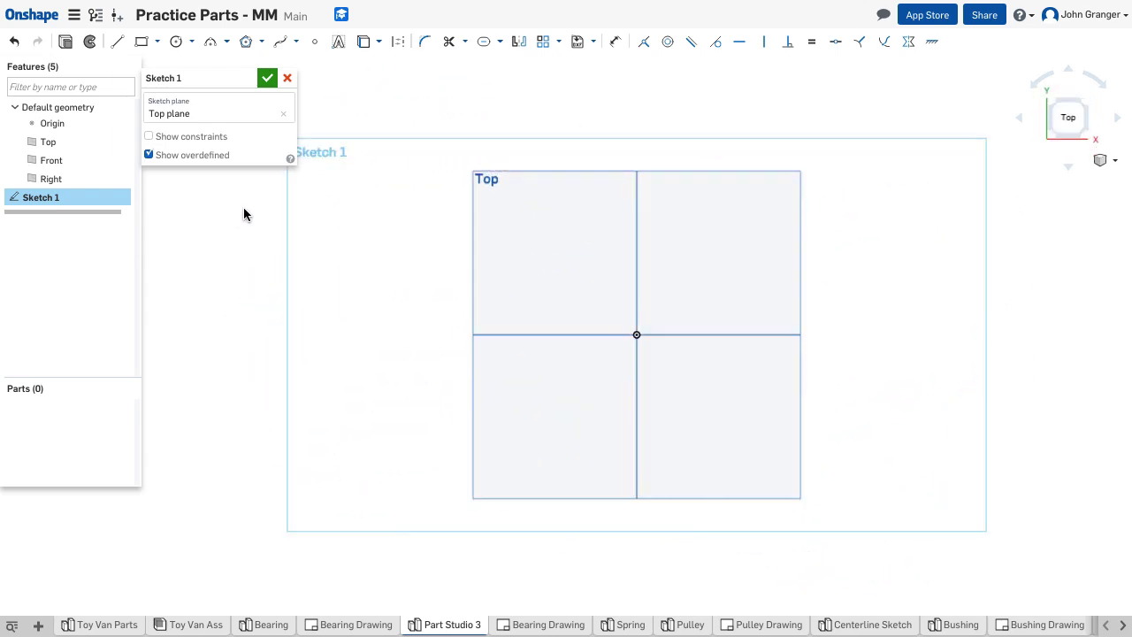
- Draw two center-point circles on the origin, dimensioned Ø100 and Ø70
{"action": "left_click", "coordinate": [190, 42]}
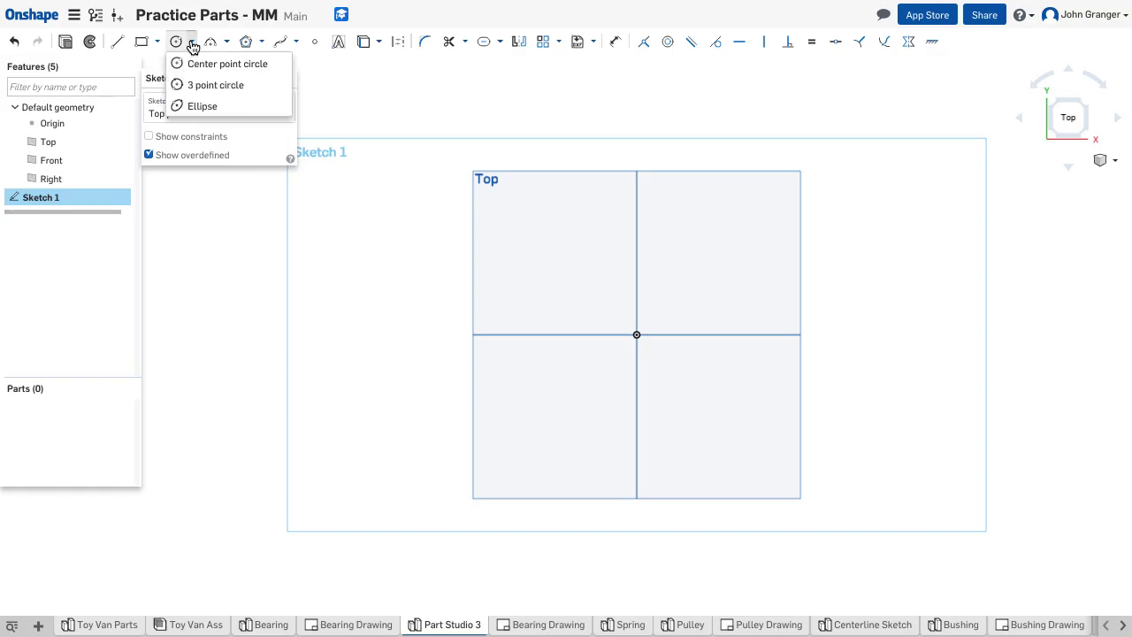
{"action": "left_click", "coordinate": [212, 64]}
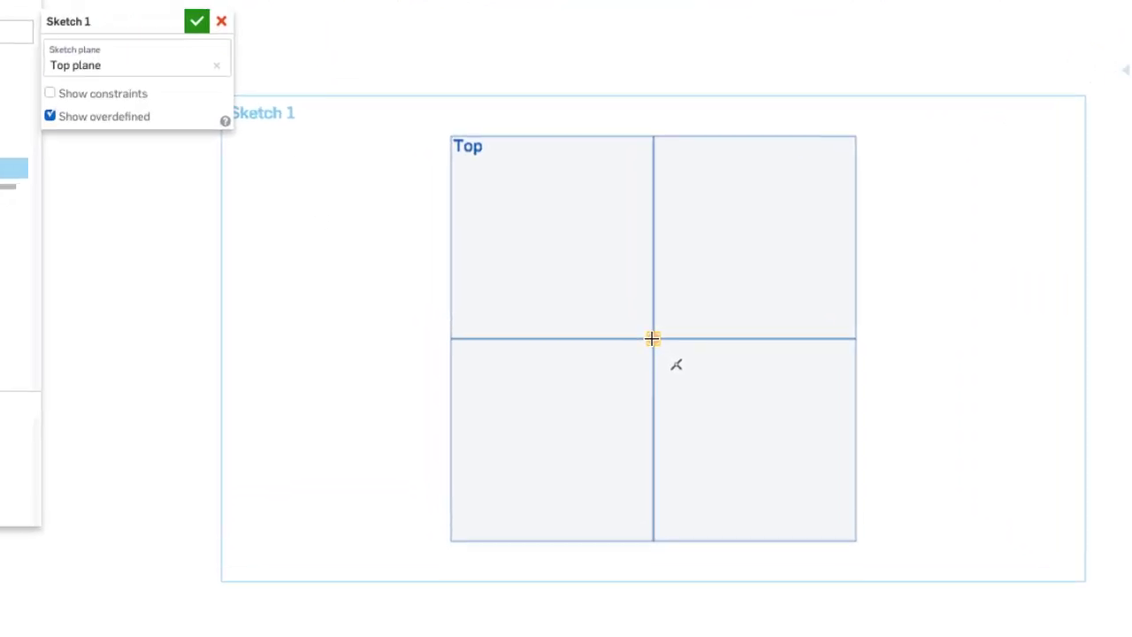
{"action": "left_click", "coordinate": [653, 338]}
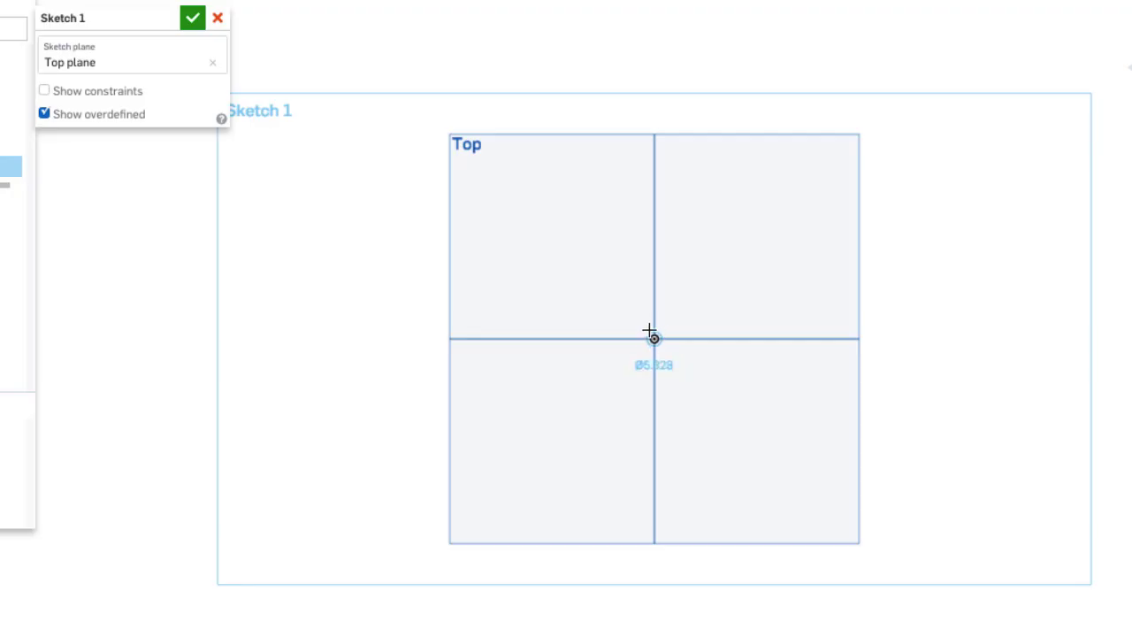
{"action": "left_click", "coordinate": [566, 271]}
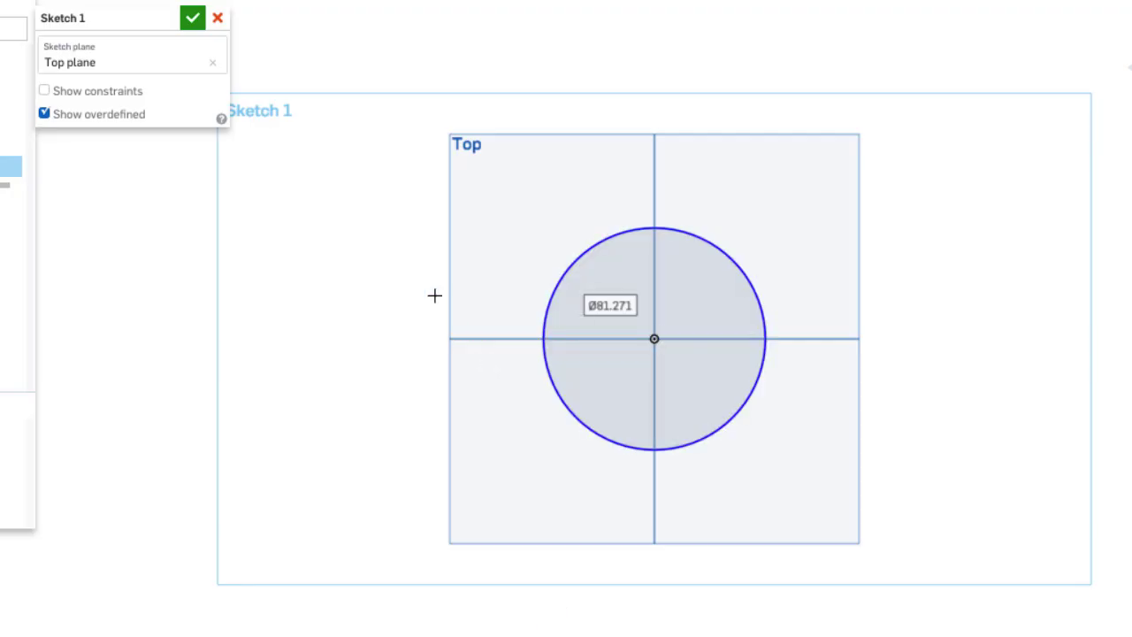
{"action": "double_click", "coordinate": [611, 305]}
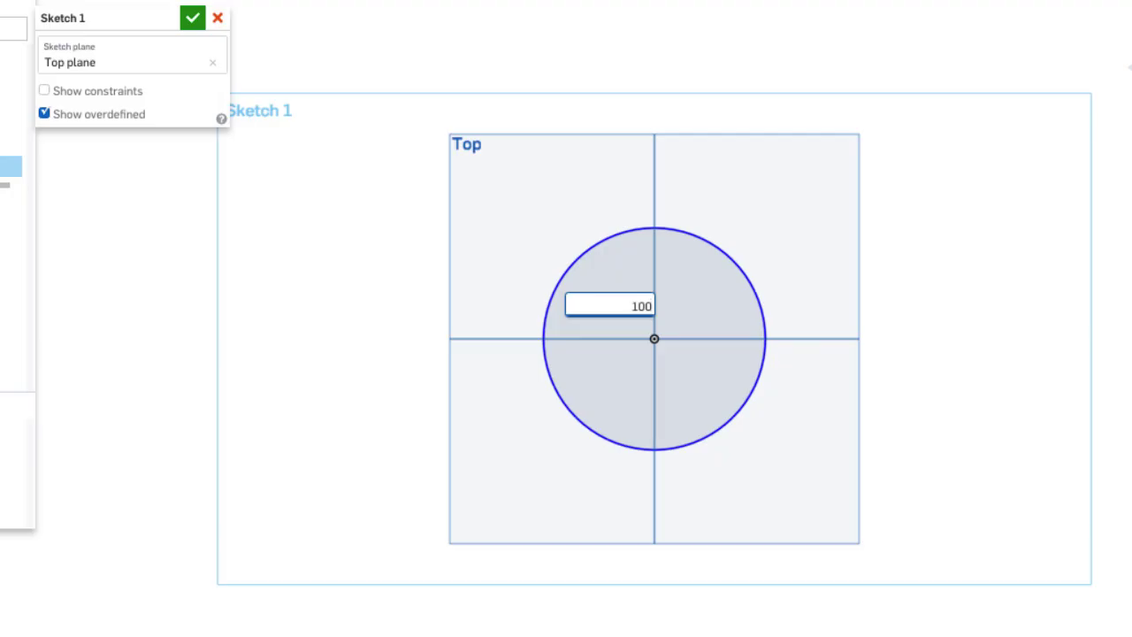
{"action": "key", "text": "Return"}
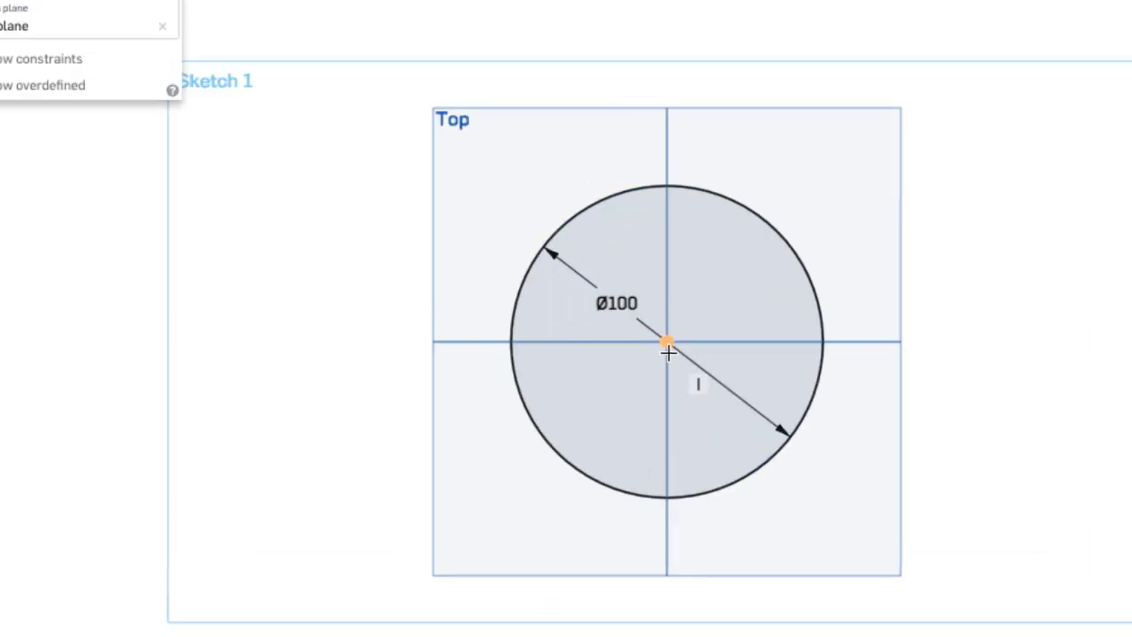
{"action": "left_click", "coordinate": [666, 343]}
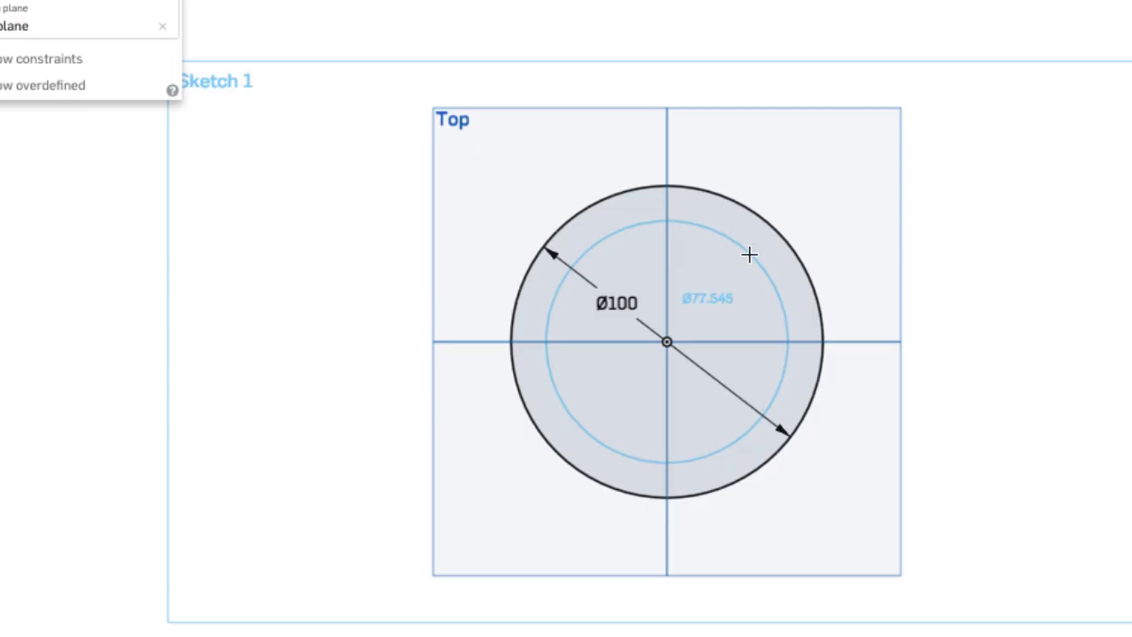
{"action": "left_click", "coordinate": [751, 254]}
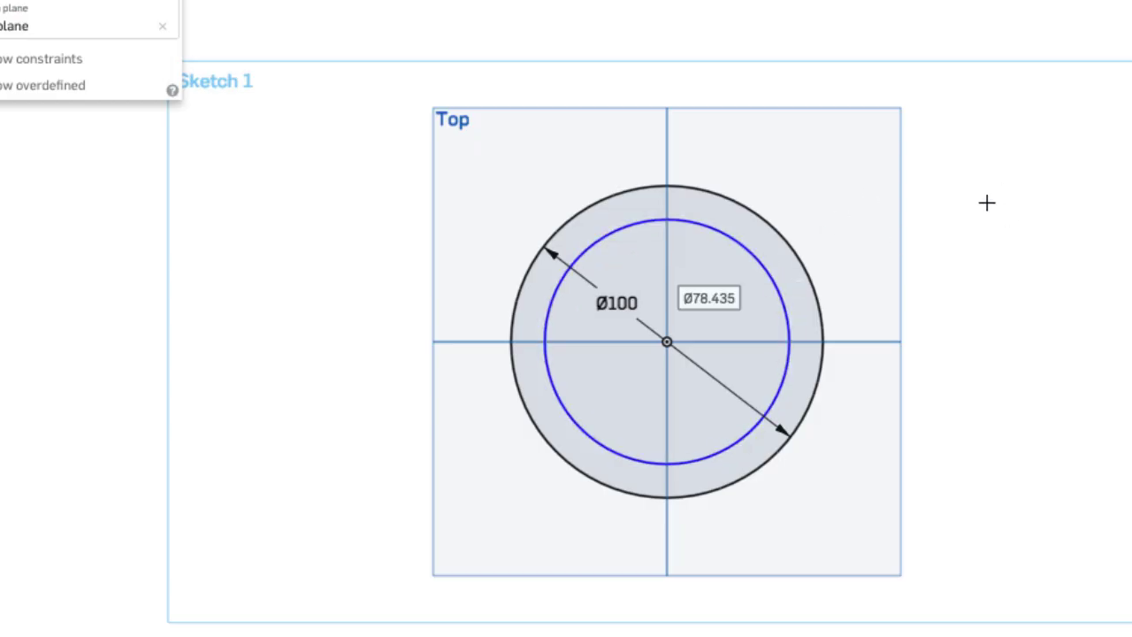
{"action": "type", "text": "70"}
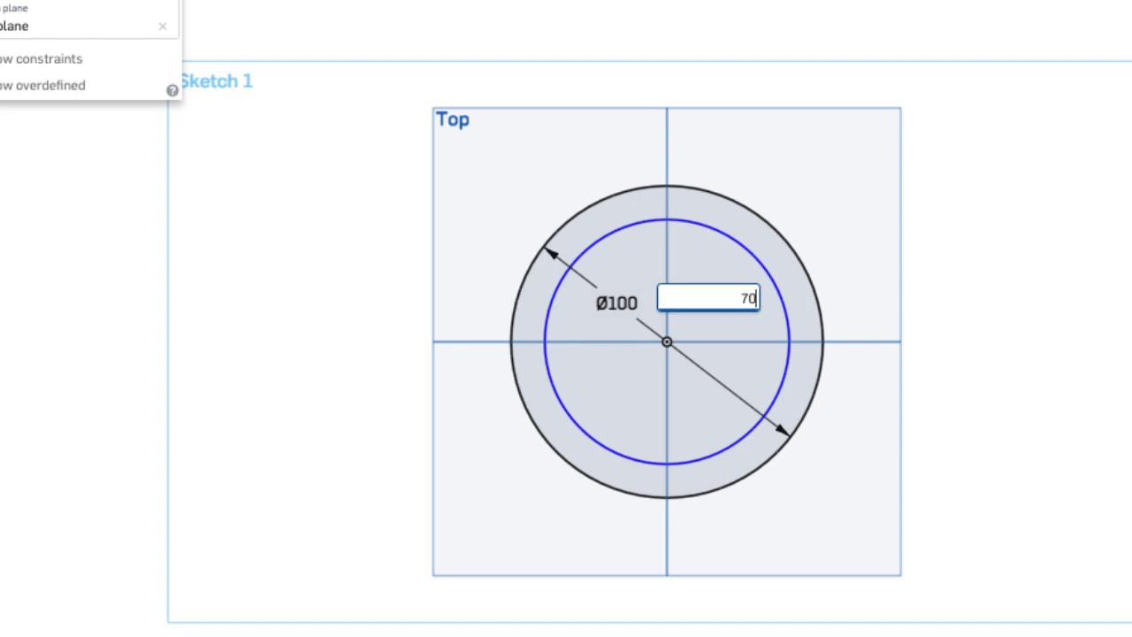
{"action": "key", "text": "Return"}
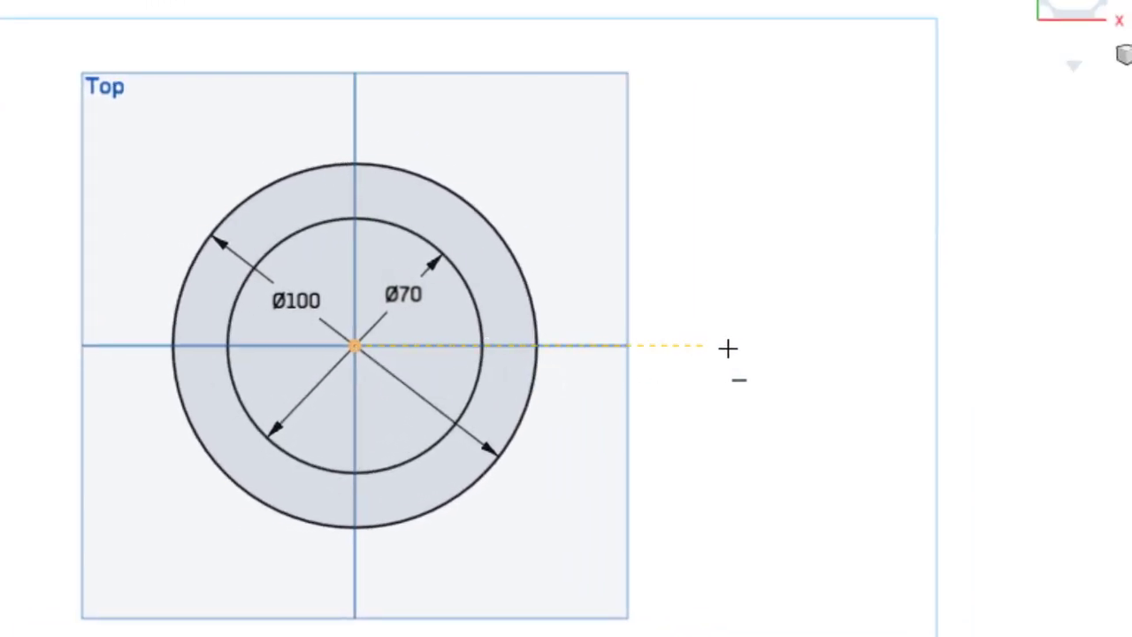
- Draw a third circle level with the origin, its centre dimensioned 140 away
{"action": "left_click", "coordinate": [911, 344]}
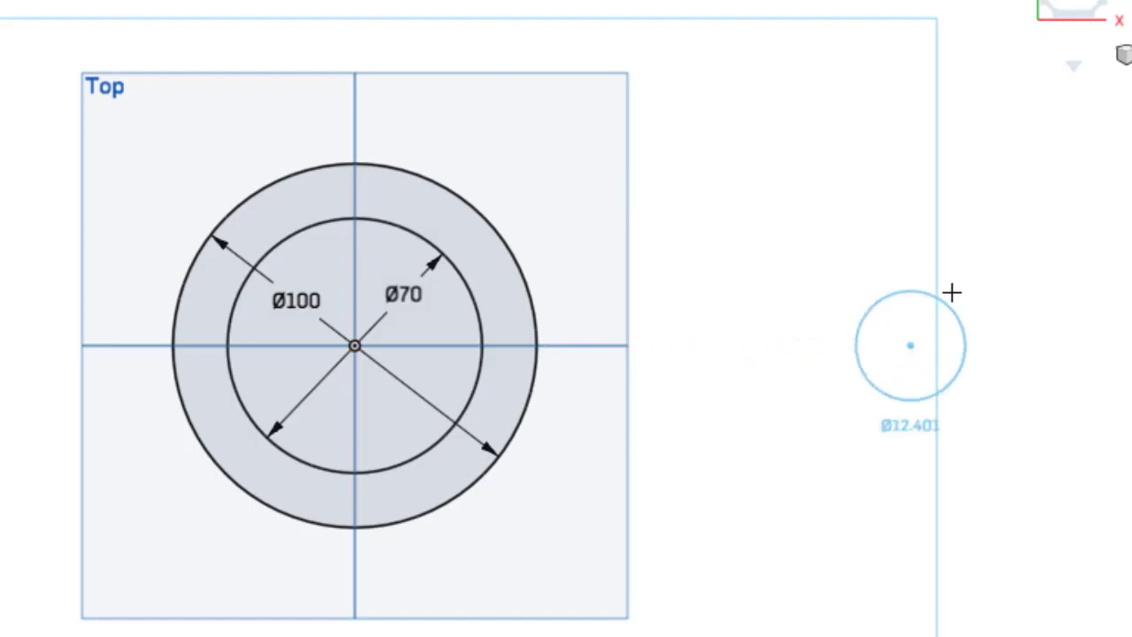
{"action": "left_click", "coordinate": [995, 186]}
{"action": "right_click", "coordinate": [717, 58]}
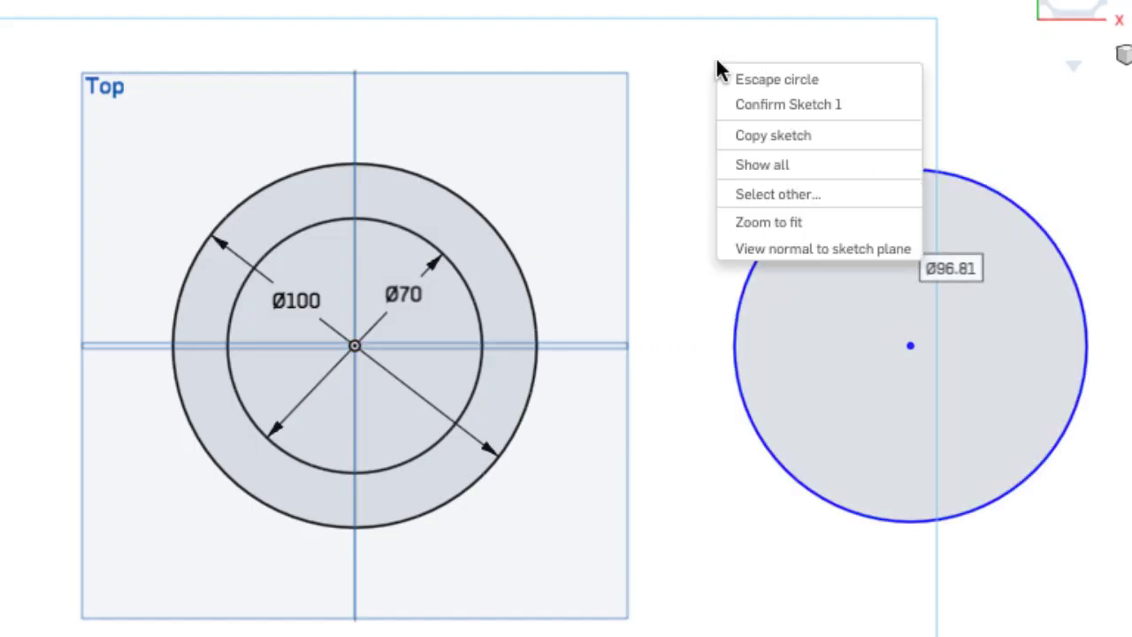
{"action": "left_click", "coordinate": [763, 81]}
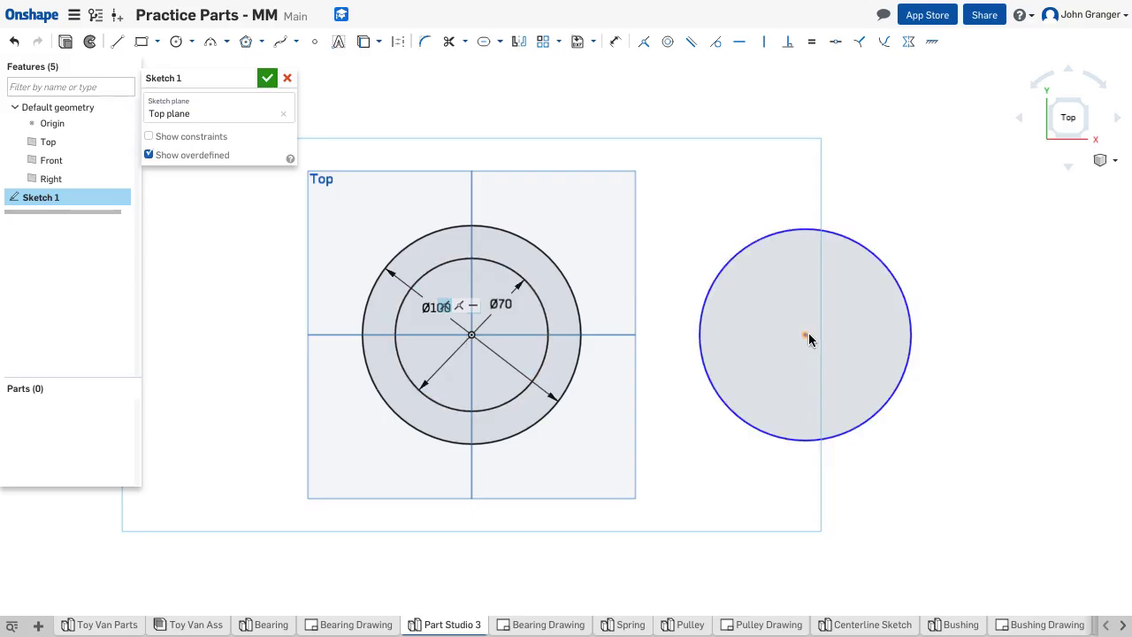
{"action": "left_click", "coordinate": [615, 42]}
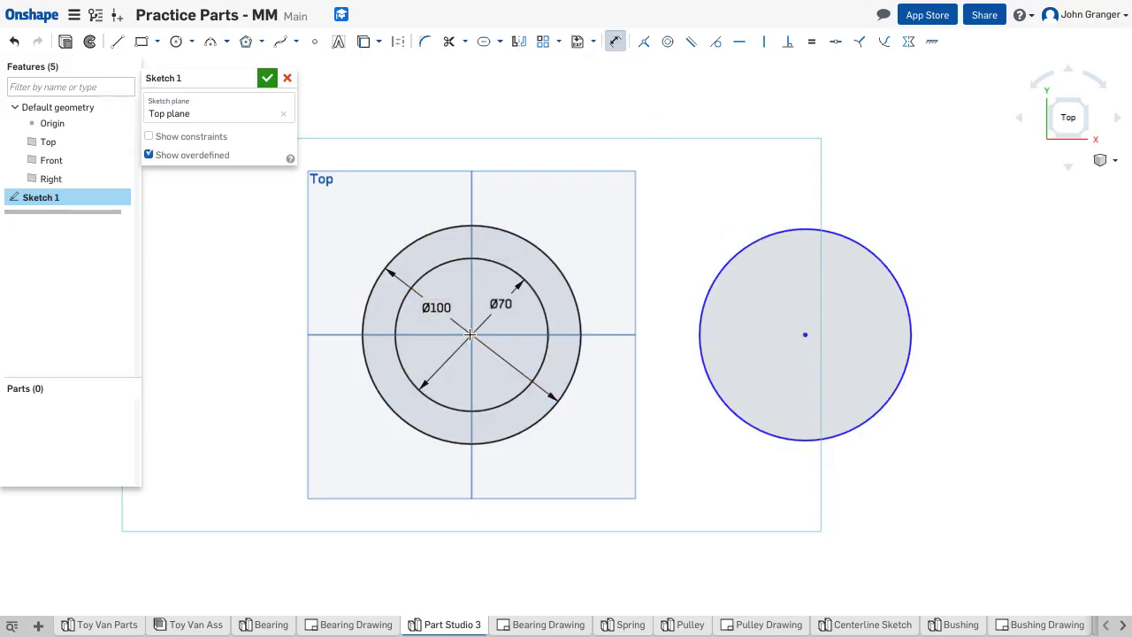
{"action": "left_click", "coordinate": [806, 334]}
{"action": "left_click", "coordinate": [688, 517]}
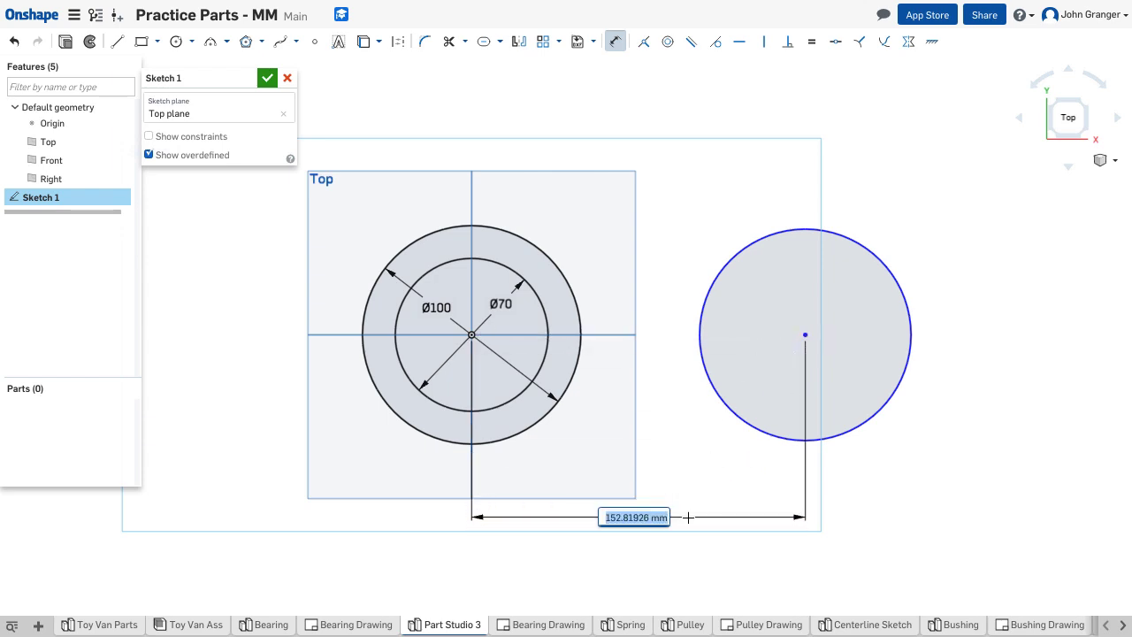
{"action": "type", "text": "140"}
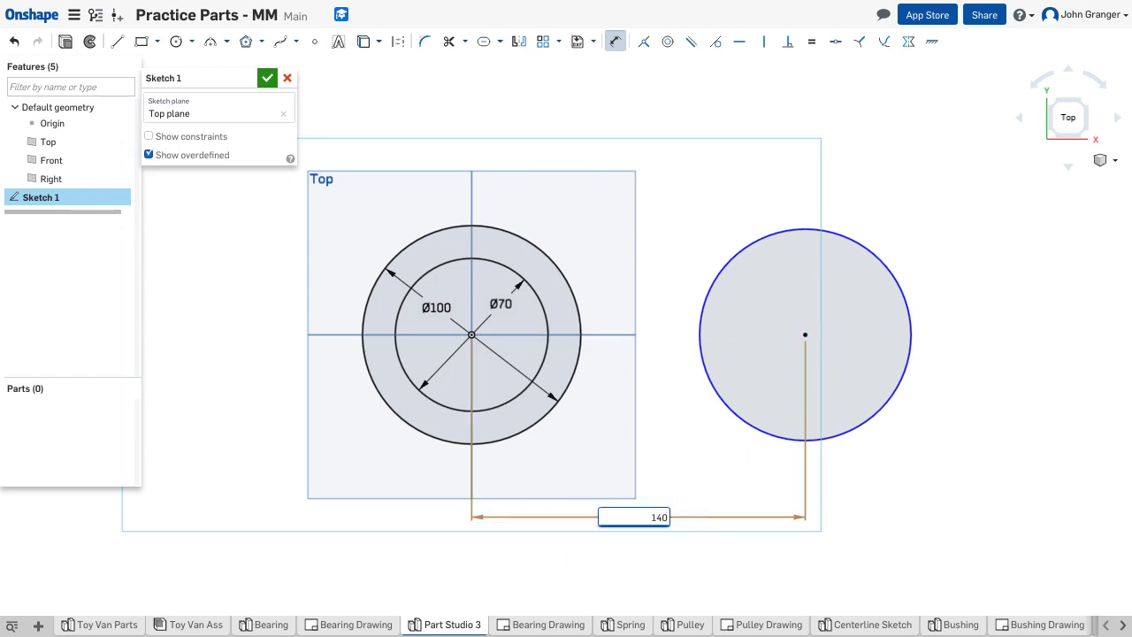
{"action": "key", "text": "Return"}
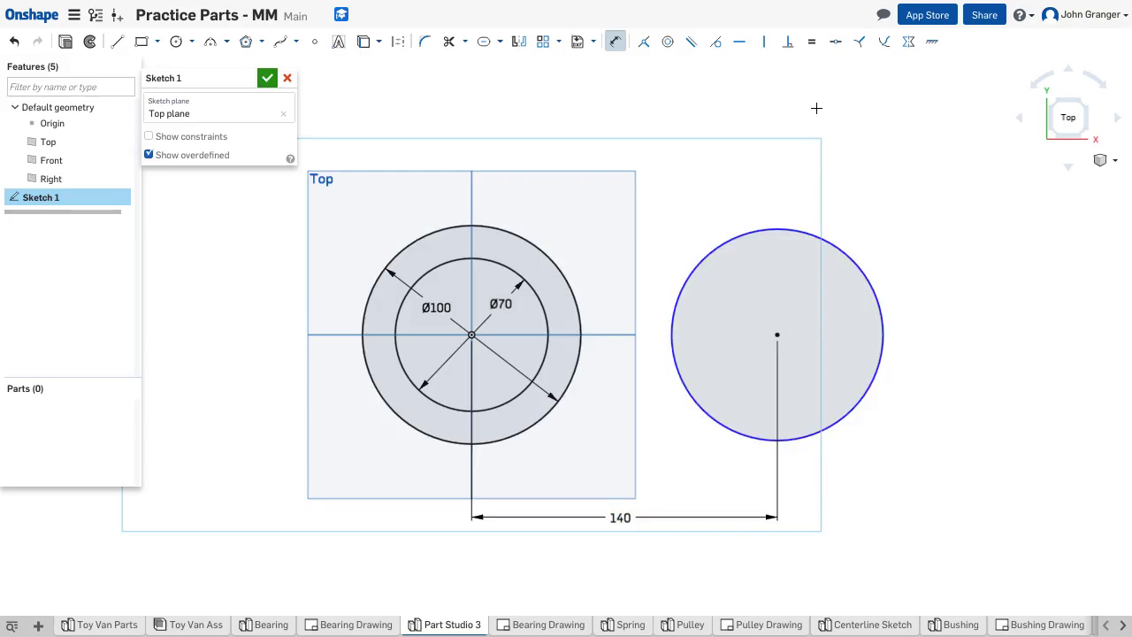
- Constrain the right circle equal in size to the Ø100 circle
{"action": "left_click", "coordinate": [812, 42]}
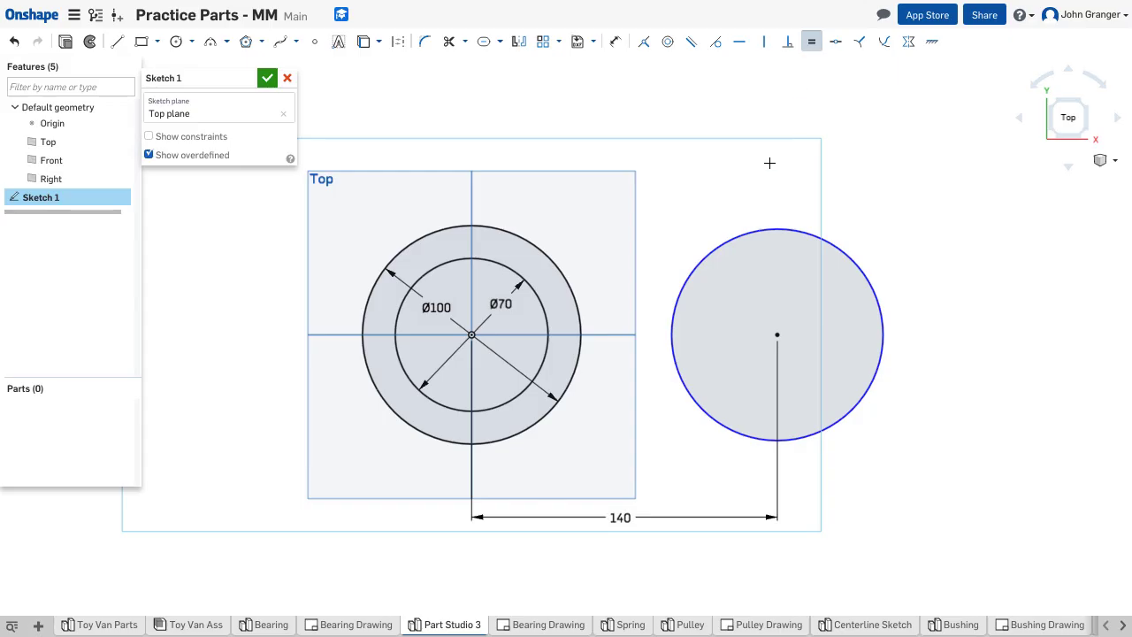
{"action": "left_click", "coordinate": [522, 237]}
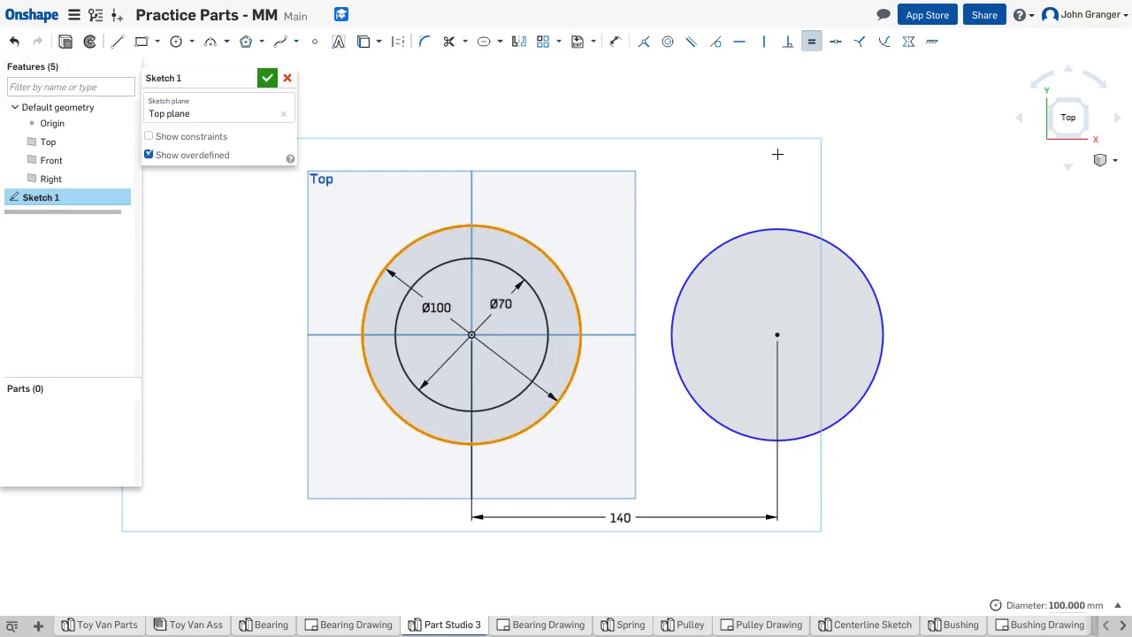
{"action": "left_click", "coordinate": [772, 227]}
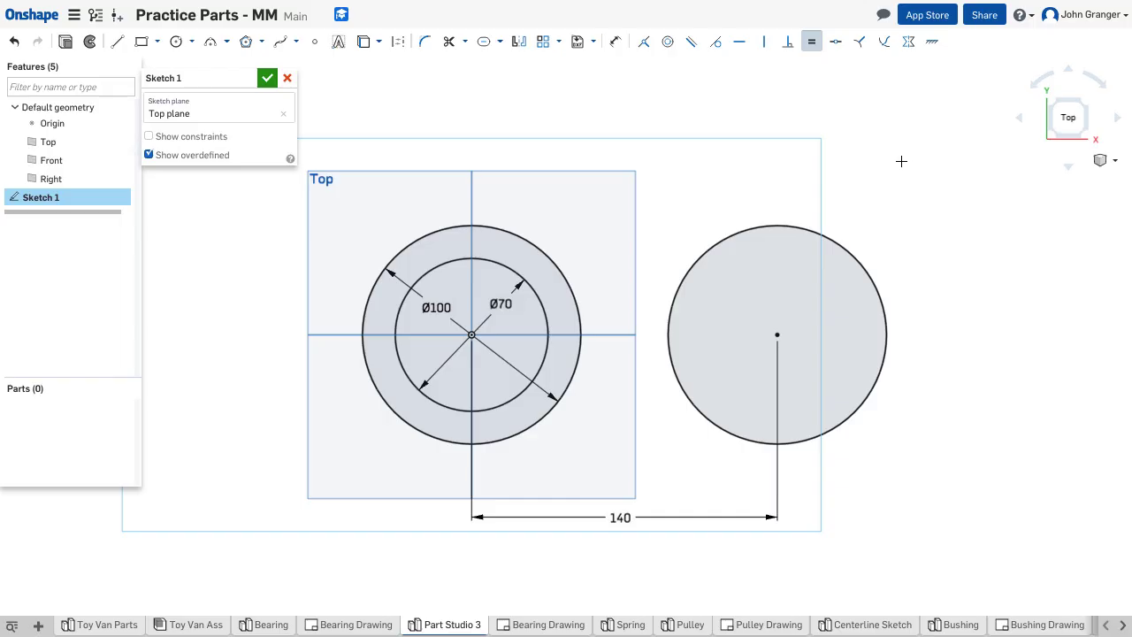
{"action": "key", "text": "Escape"}
- Draw top and bottom lines spanning from the Ø100 circle to the right circle
{"action": "left_click", "coordinate": [119, 42]}
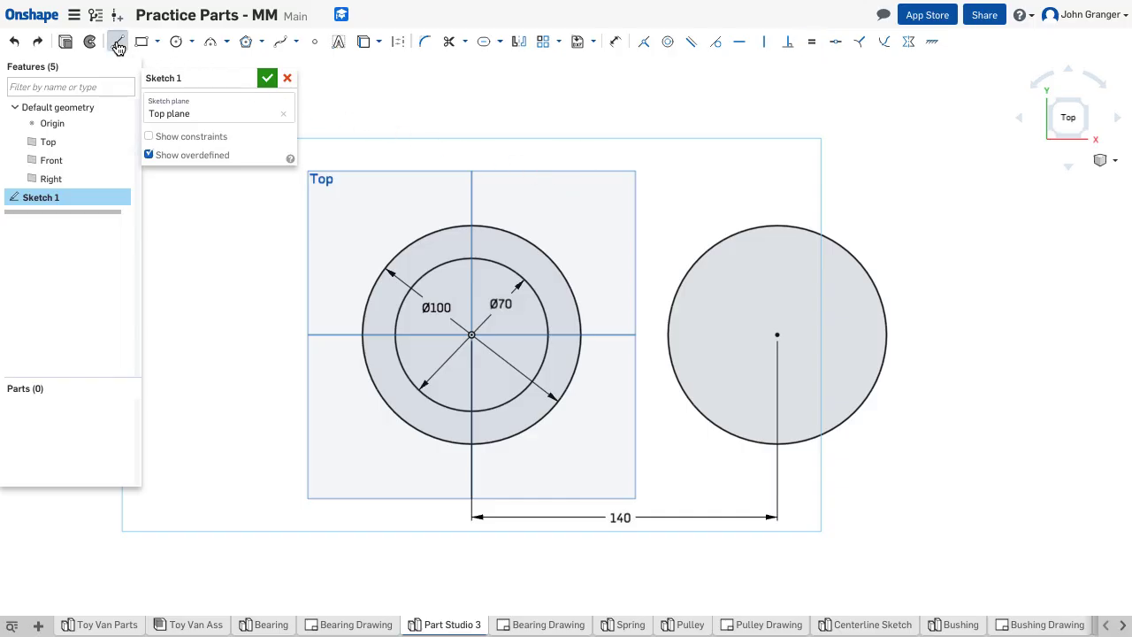
{"action": "left_click", "coordinate": [498, 228]}
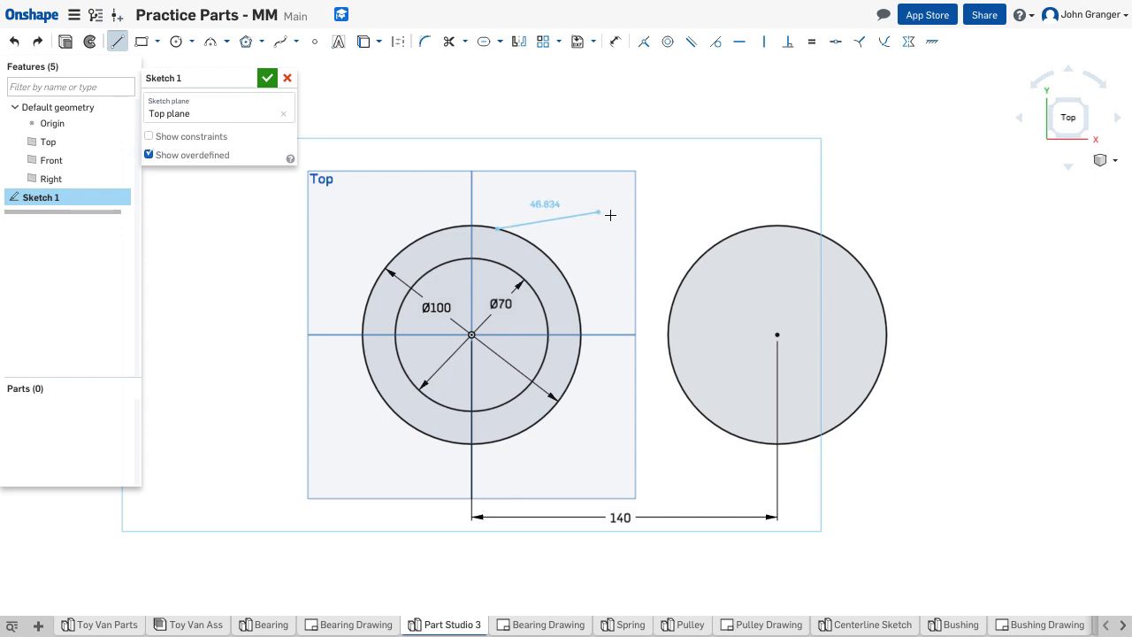
{"action": "left_click", "coordinate": [736, 235]}
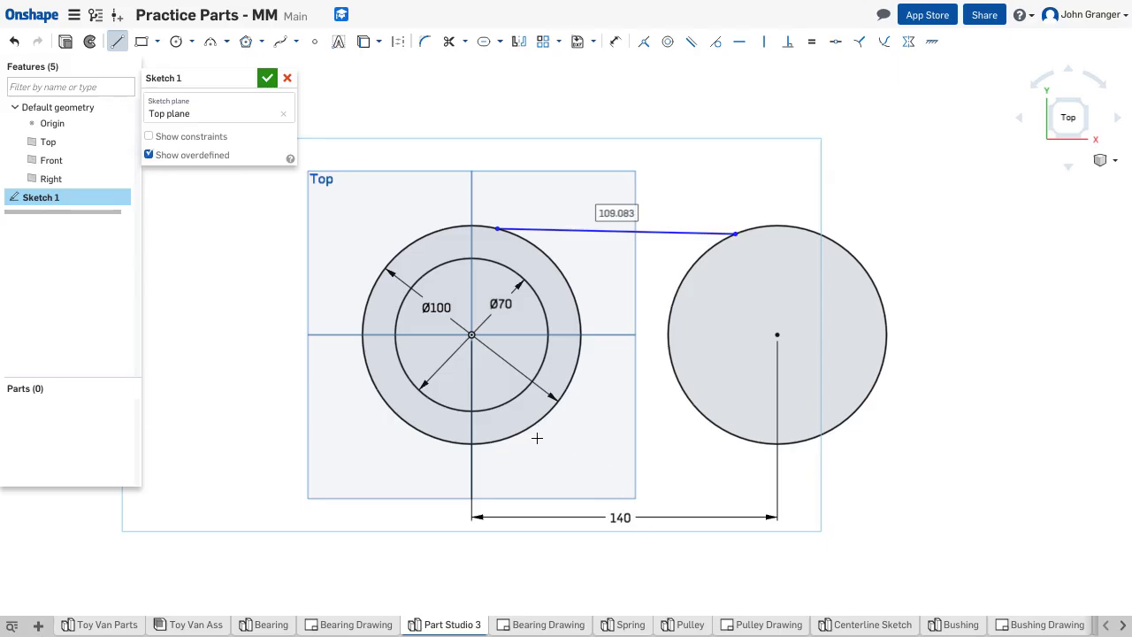
{"action": "left_click", "coordinate": [504, 440]}
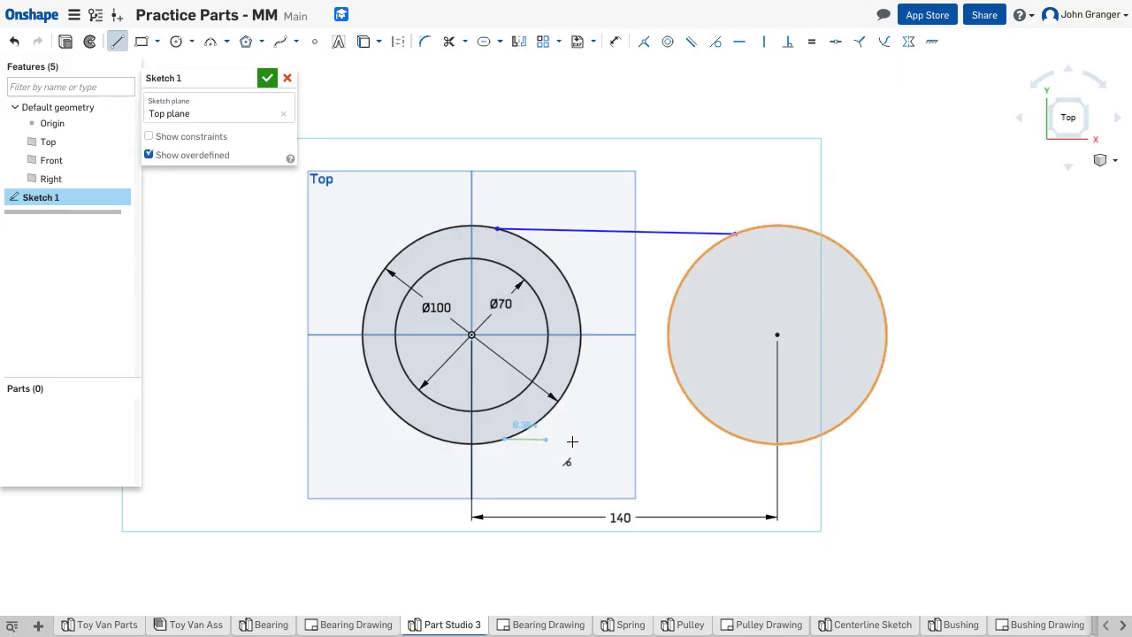
{"action": "left_click", "coordinate": [734, 435]}
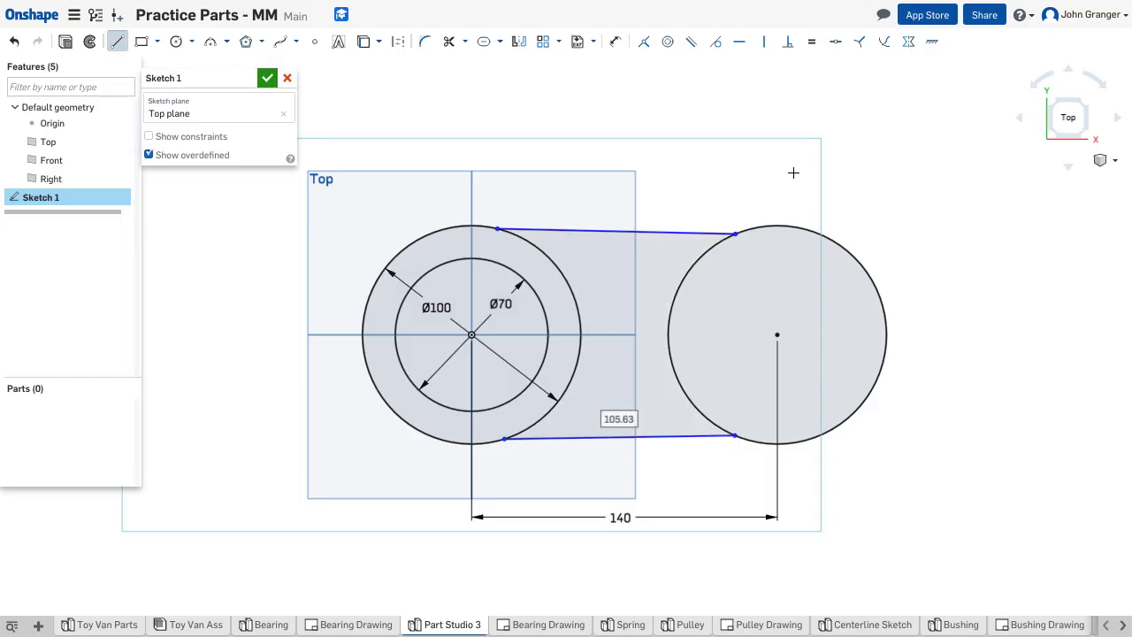
{"action": "right_click", "coordinate": [801, 125]}
{"action": "left_click", "coordinate": [872, 149]}
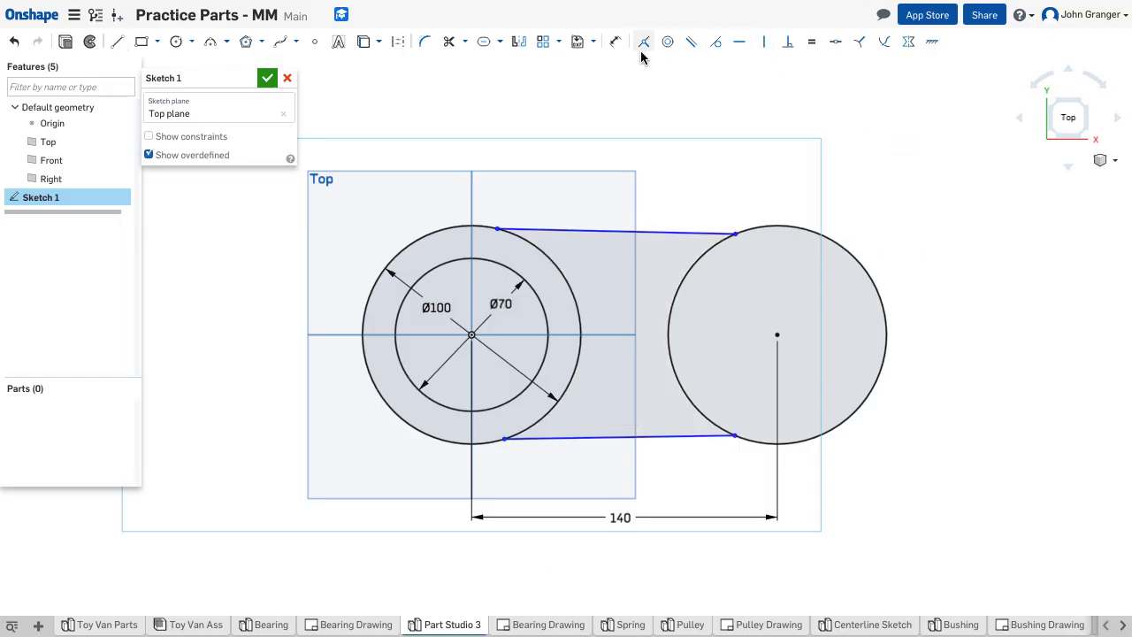
- Make both lines tangent to the Ø100 circle and the right circle
{"action": "left_click", "coordinate": [719, 49]}
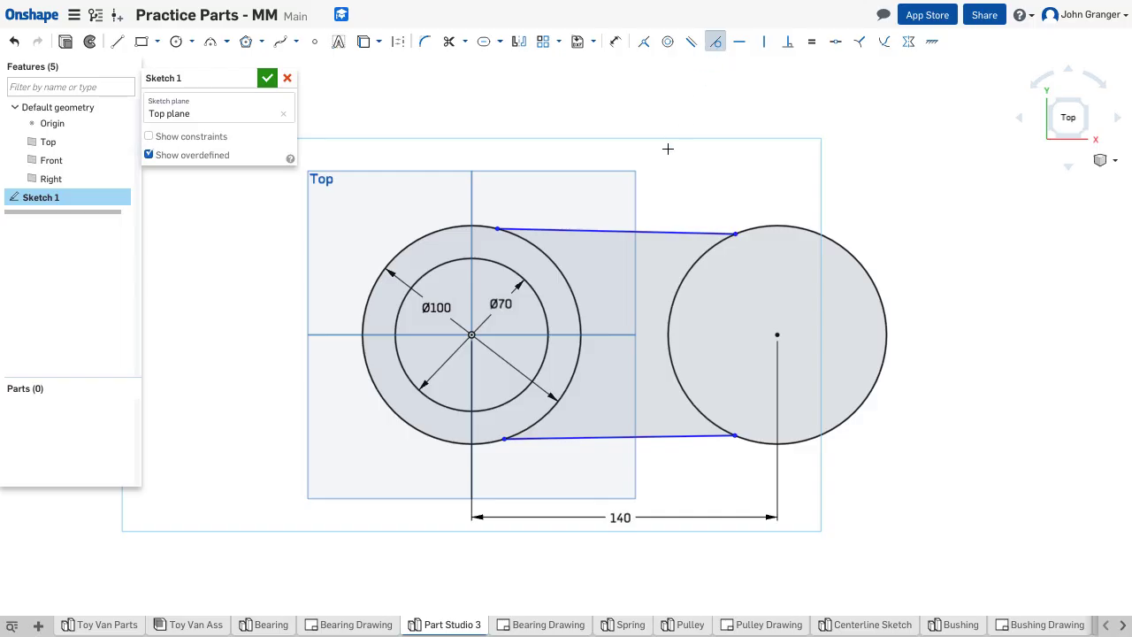
{"action": "left_click", "coordinate": [595, 233]}
{"action": "left_click", "coordinate": [545, 257]}
{"action": "left_click", "coordinate": [681, 232]}
{"action": "left_click", "coordinate": [709, 251]}
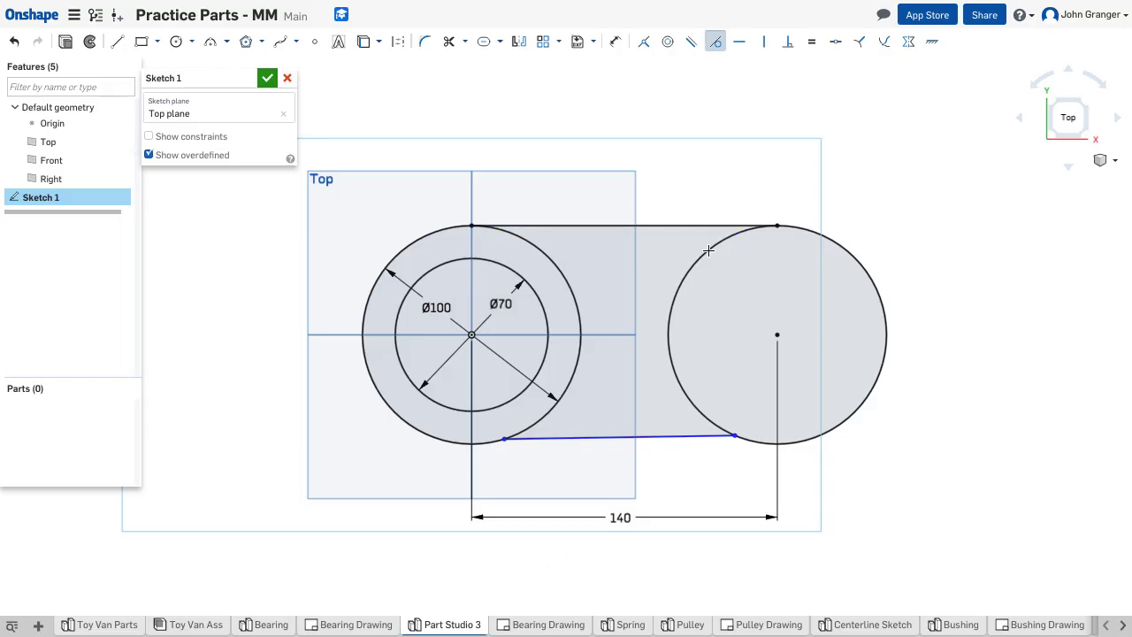
{"action": "left_click", "coordinate": [576, 439]}
{"action": "left_click", "coordinate": [540, 422]}
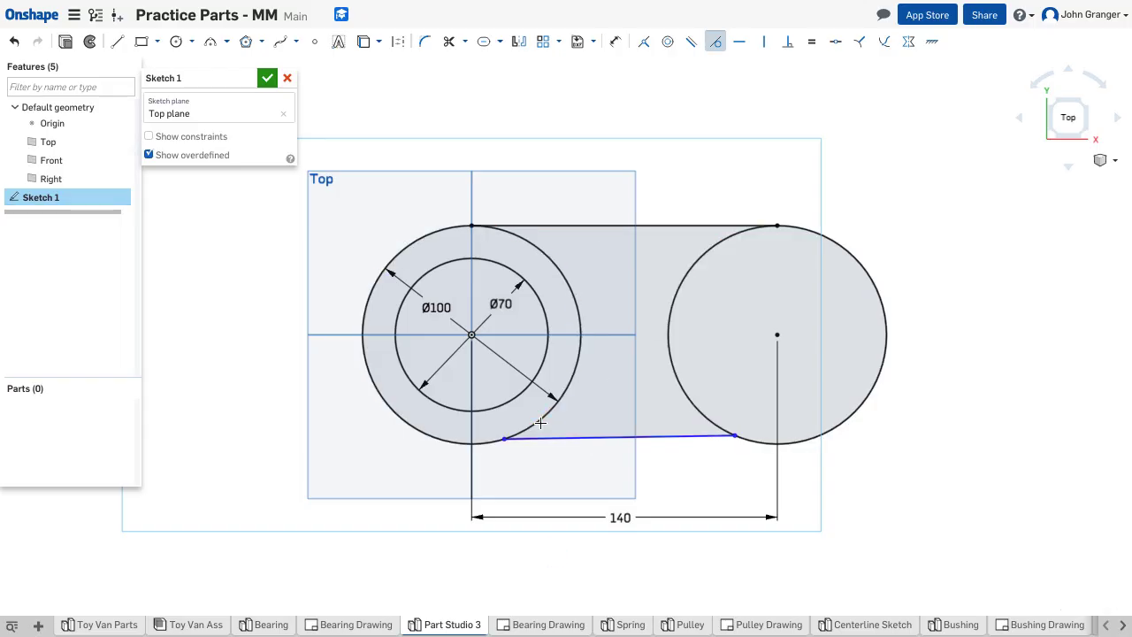
{"action": "left_click", "coordinate": [682, 437]}
{"action": "left_click", "coordinate": [708, 421]}
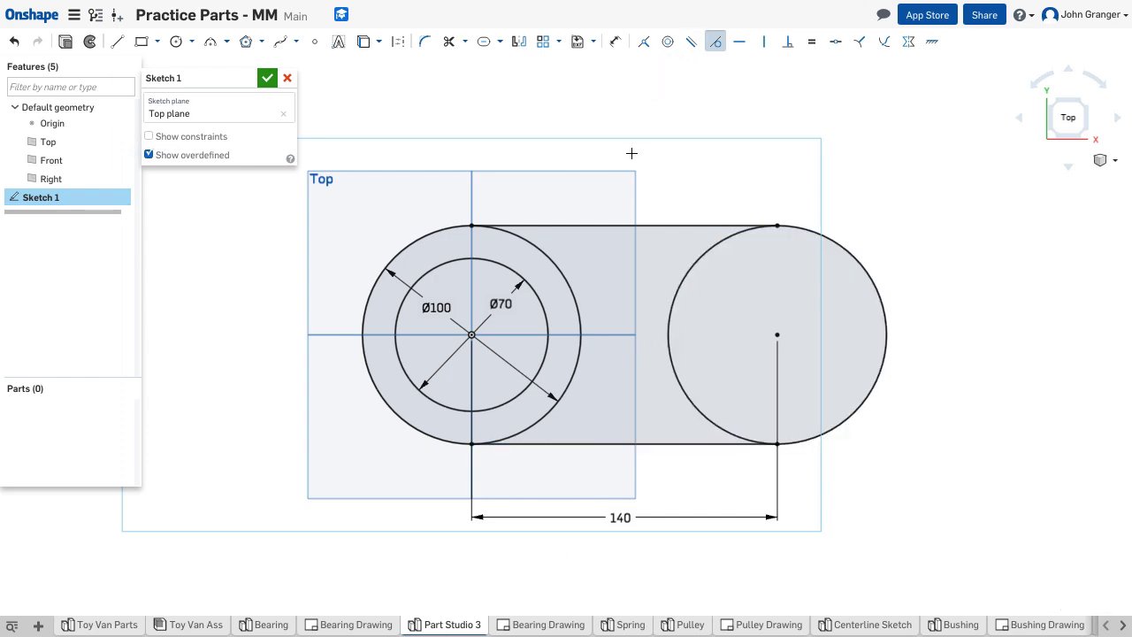
{"action": "right_click", "coordinate": [762, 121]}
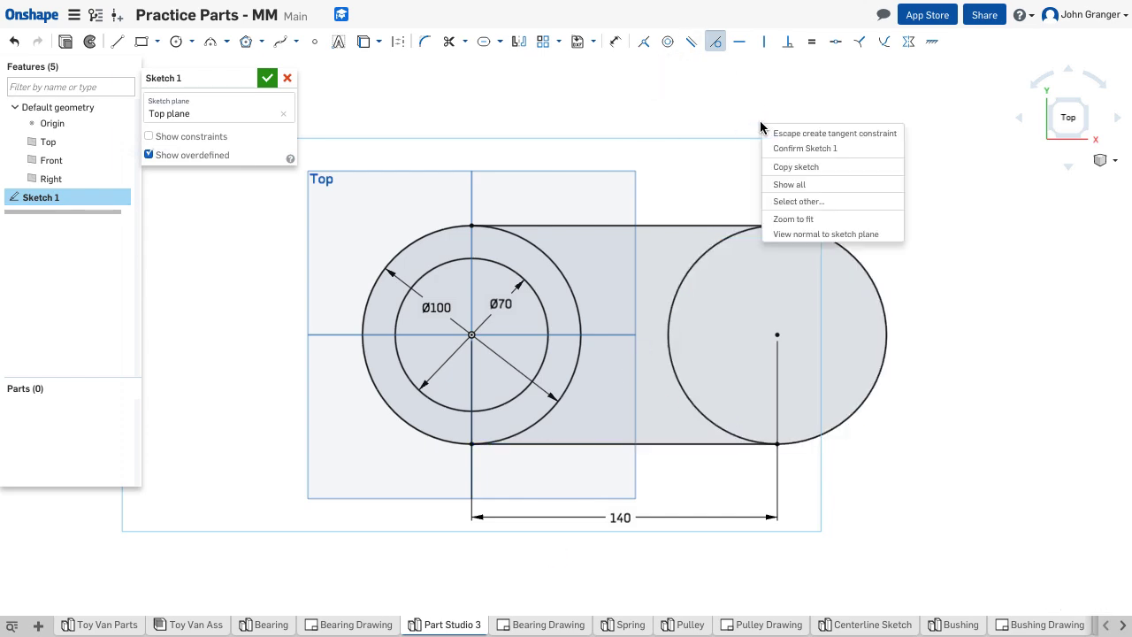
{"action": "left_click", "coordinate": [788, 134]}
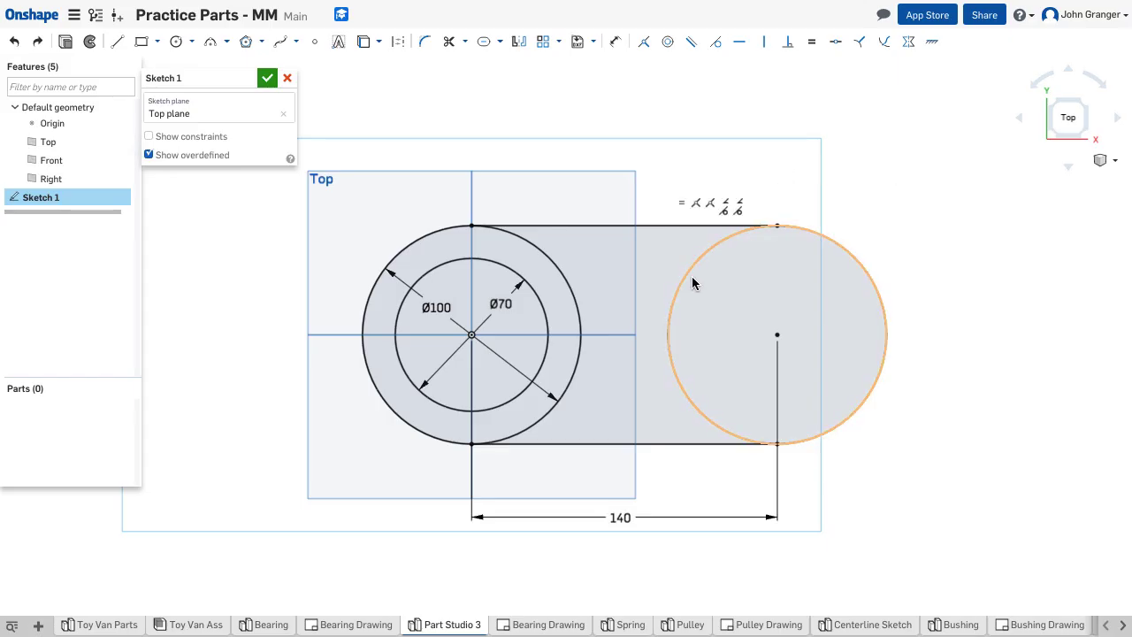
- Trim away the right circle's inner arc, leaving a rounded right end
{"action": "left_click", "coordinate": [449, 42]}
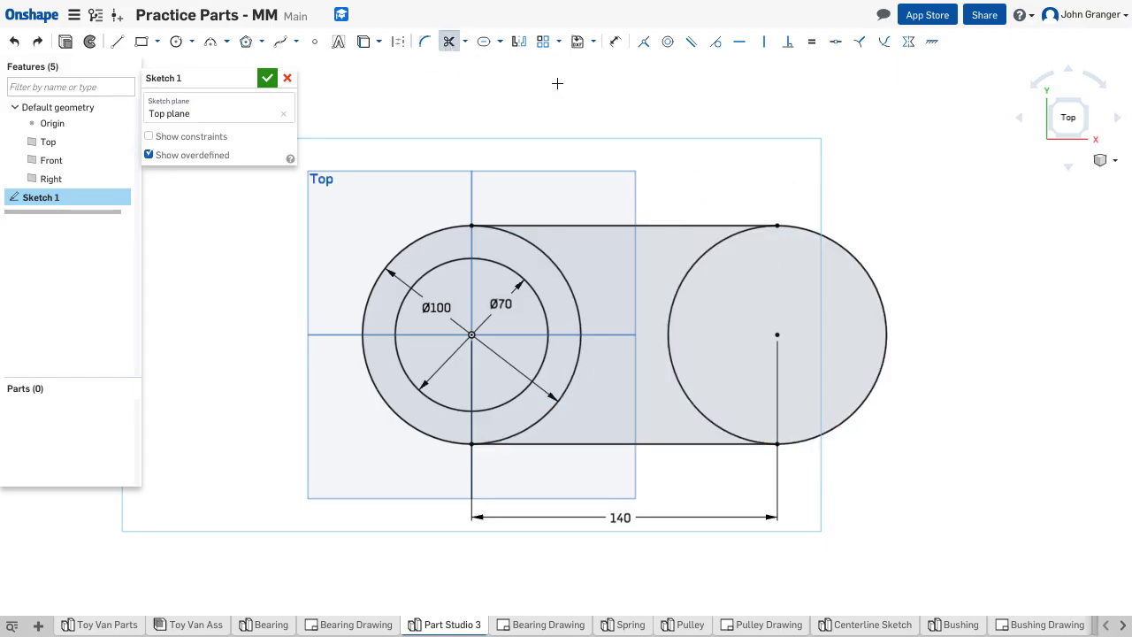
{"action": "left_click", "coordinate": [679, 275]}
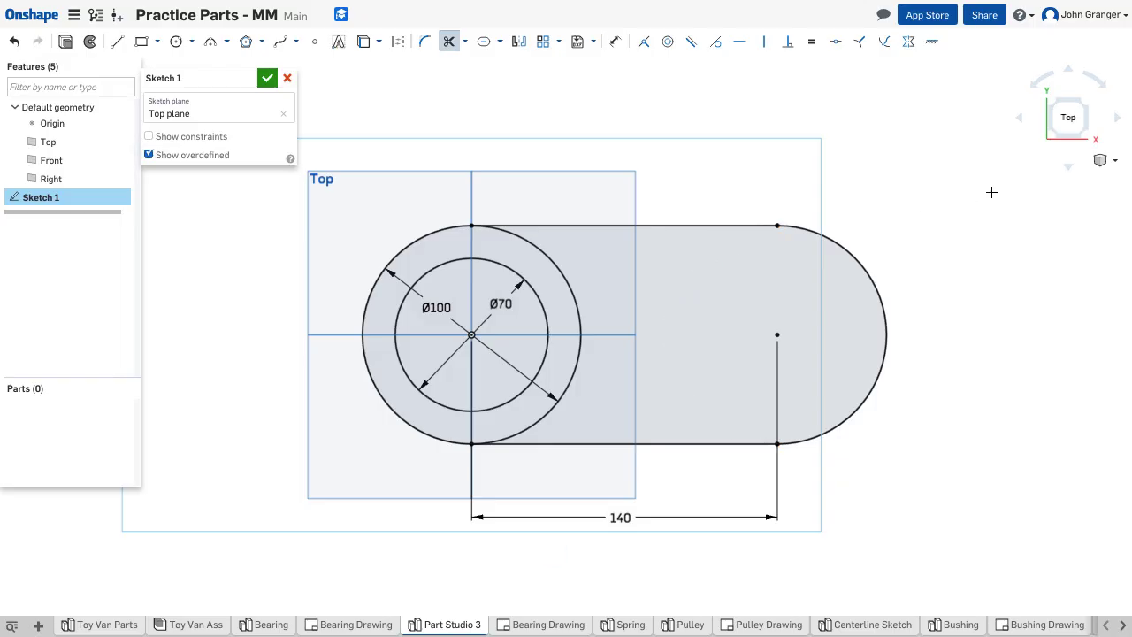
{"action": "key", "text": "Escape"}
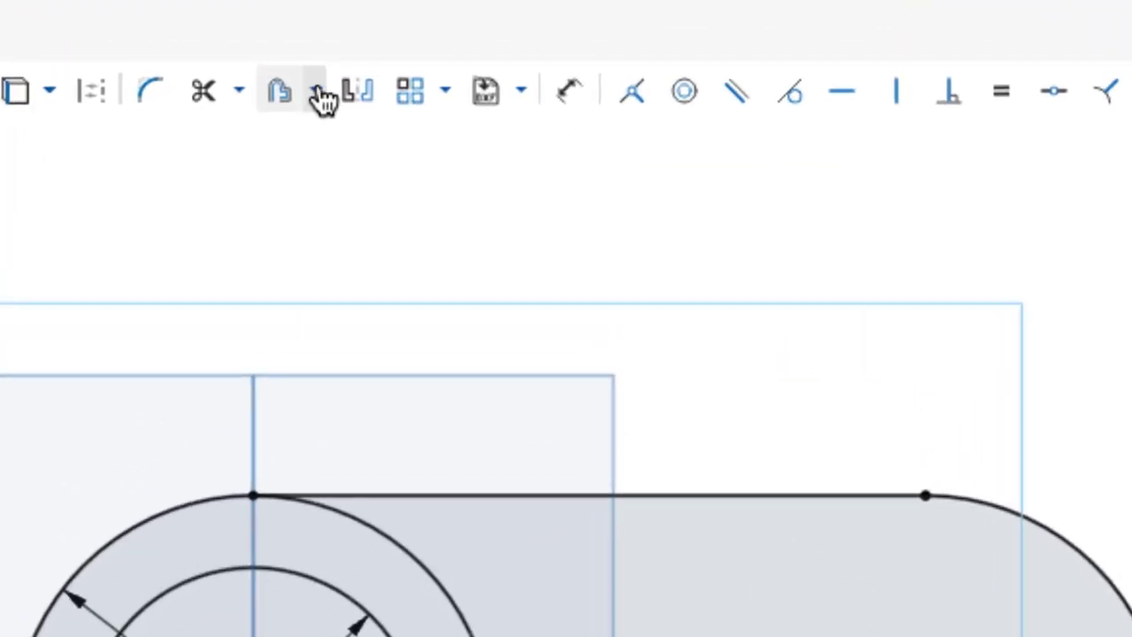
{"action": "left_click", "coordinate": [316, 92]}
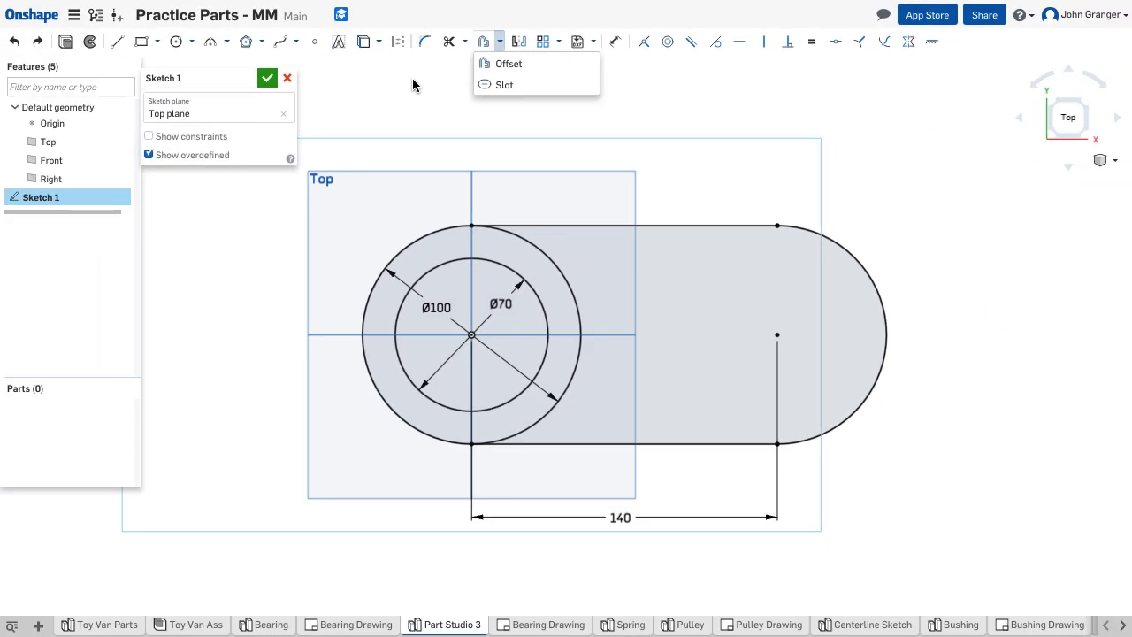
- Draw a 70 mm horizontal construction line leftward from the right arc's centre
{"action": "left_click", "coordinate": [118, 42]}
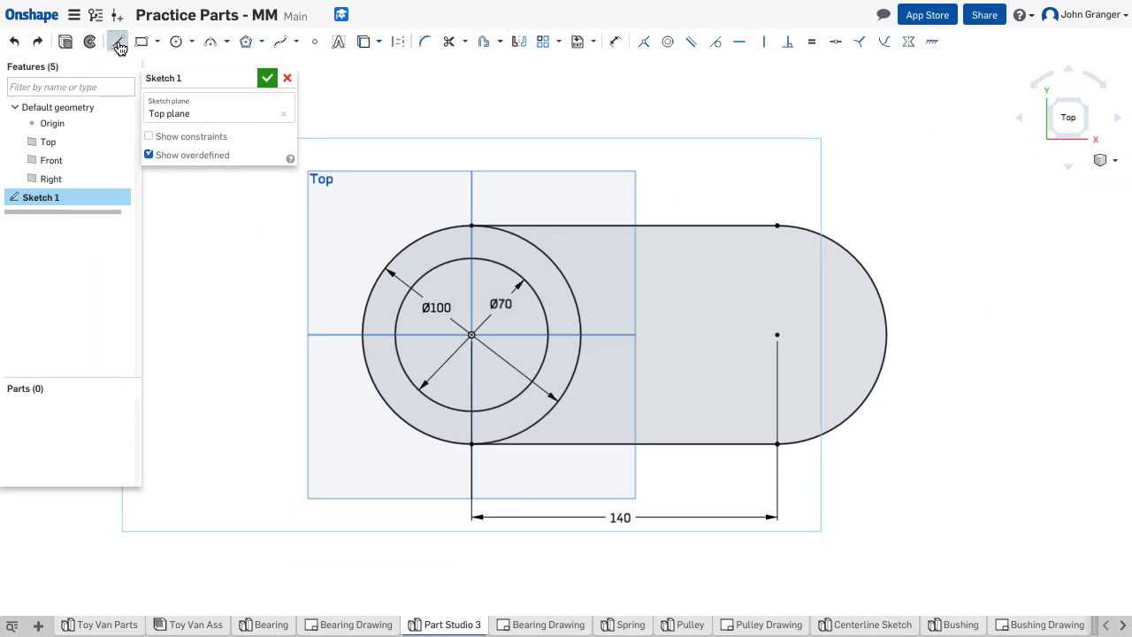
{"action": "left_click", "coordinate": [398, 43]}
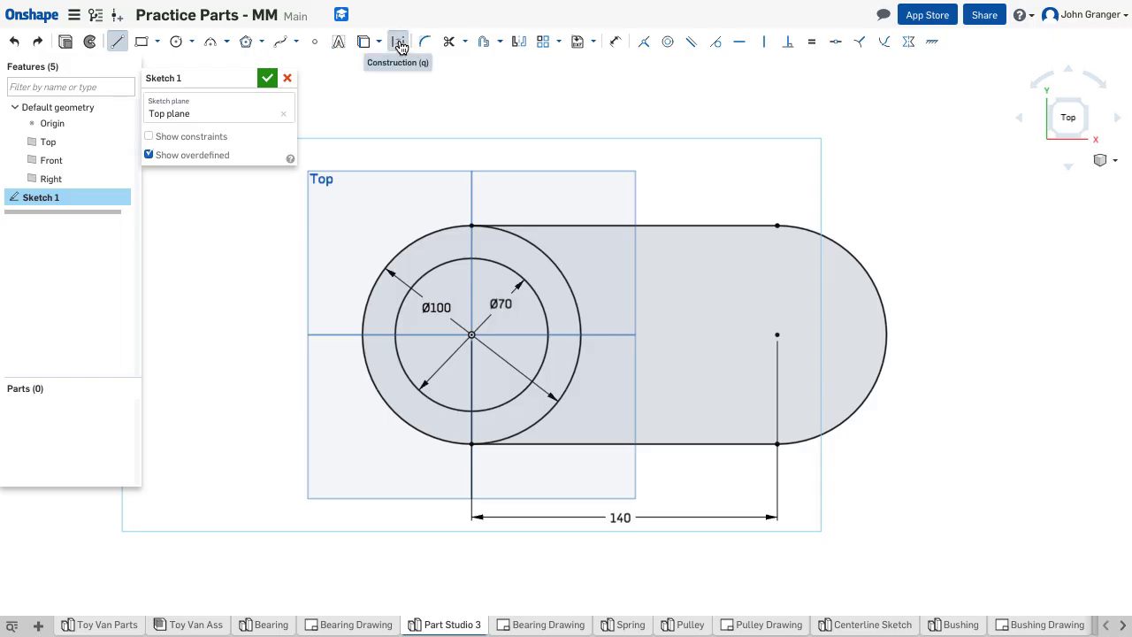
{"action": "left_click", "coordinate": [777, 335]}
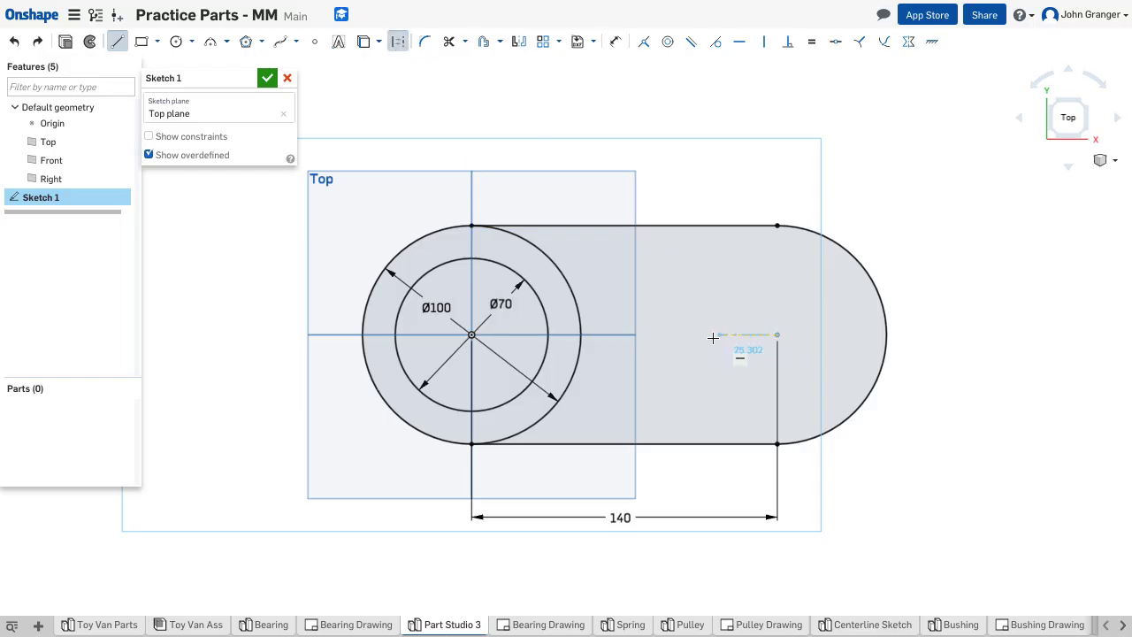
{"action": "left_click", "coordinate": [649, 335]}
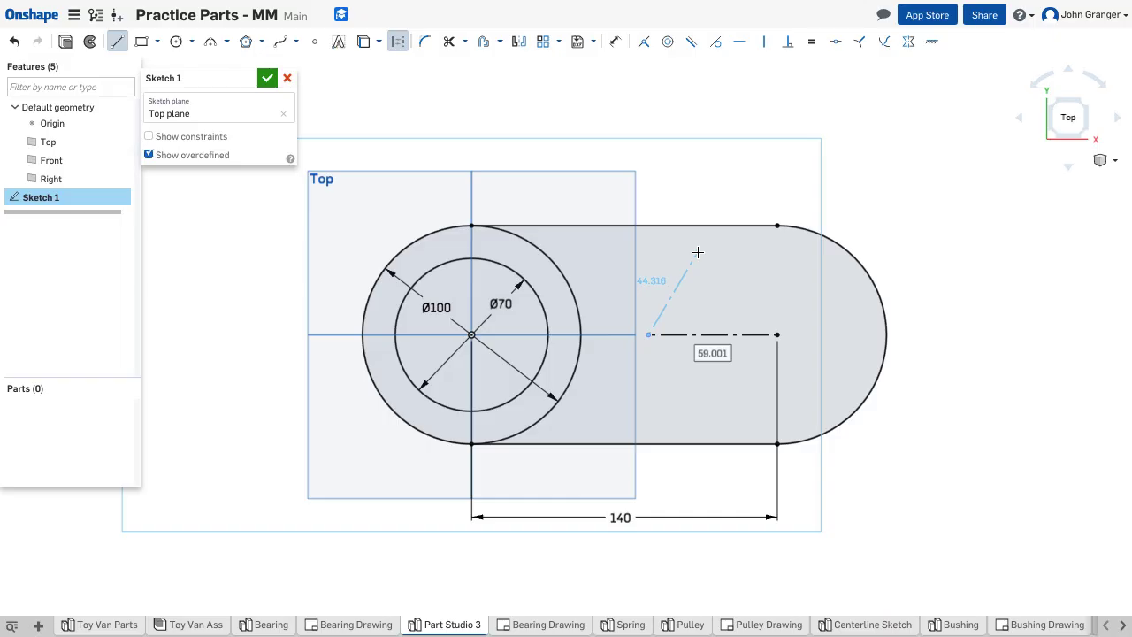
{"action": "type", "text": "70"}
{"action": "key", "text": "Return"}
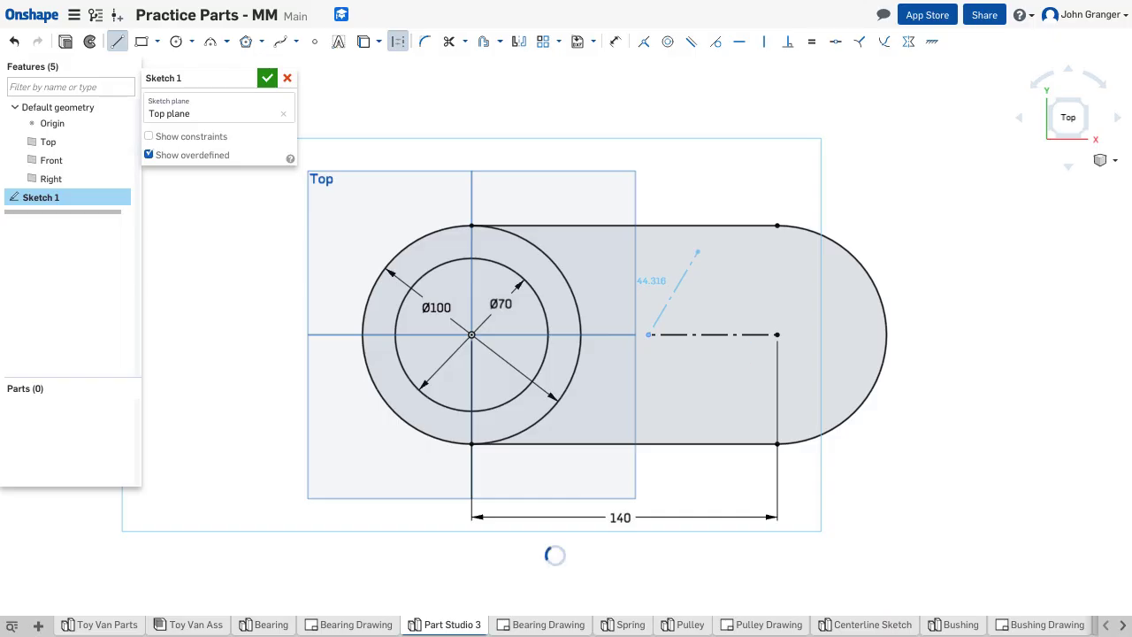
{"action": "right_click", "coordinate": [963, 222]}
{"action": "left_click", "coordinate": [979, 232]}
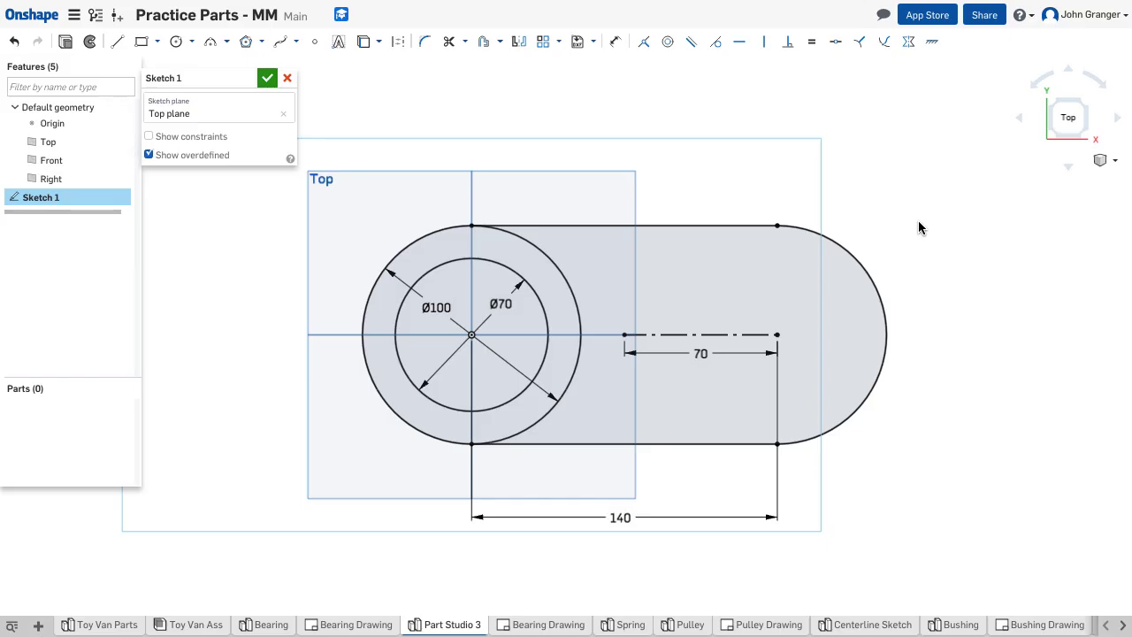
- Add a 25 mm wide slot around the 70 construction line and move the 70 dimension below it
{"action": "left_click", "coordinate": [500, 43]}
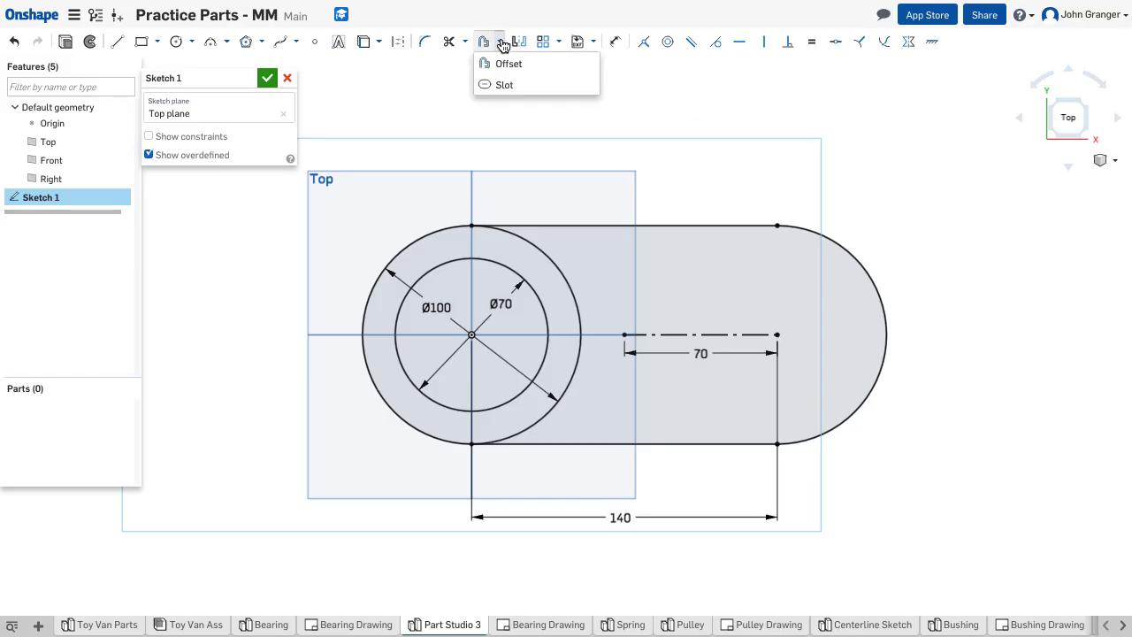
{"action": "left_click", "coordinate": [504, 86]}
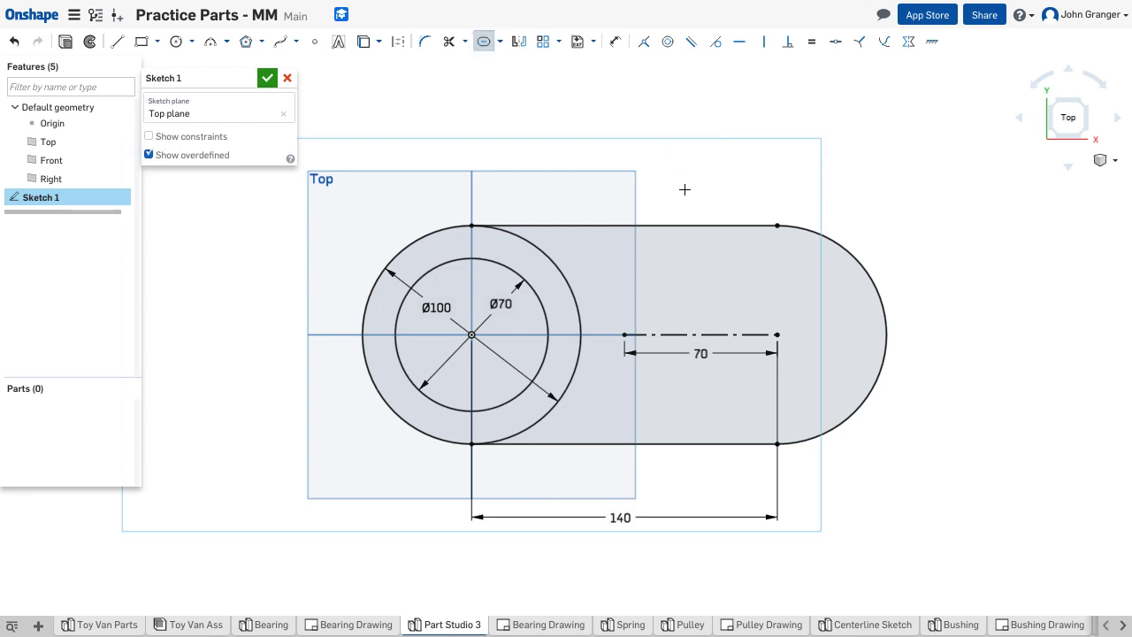
{"action": "left_click", "coordinate": [715, 334]}
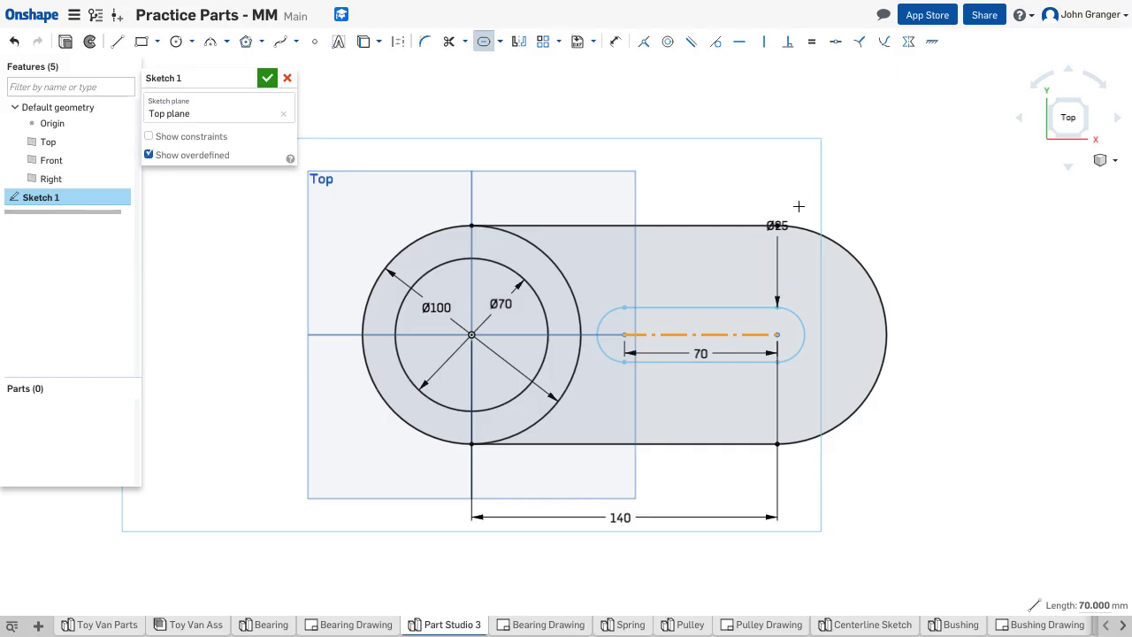
{"action": "left_click_drag", "start_coordinate": [777, 226], "coordinate": [925, 228]}
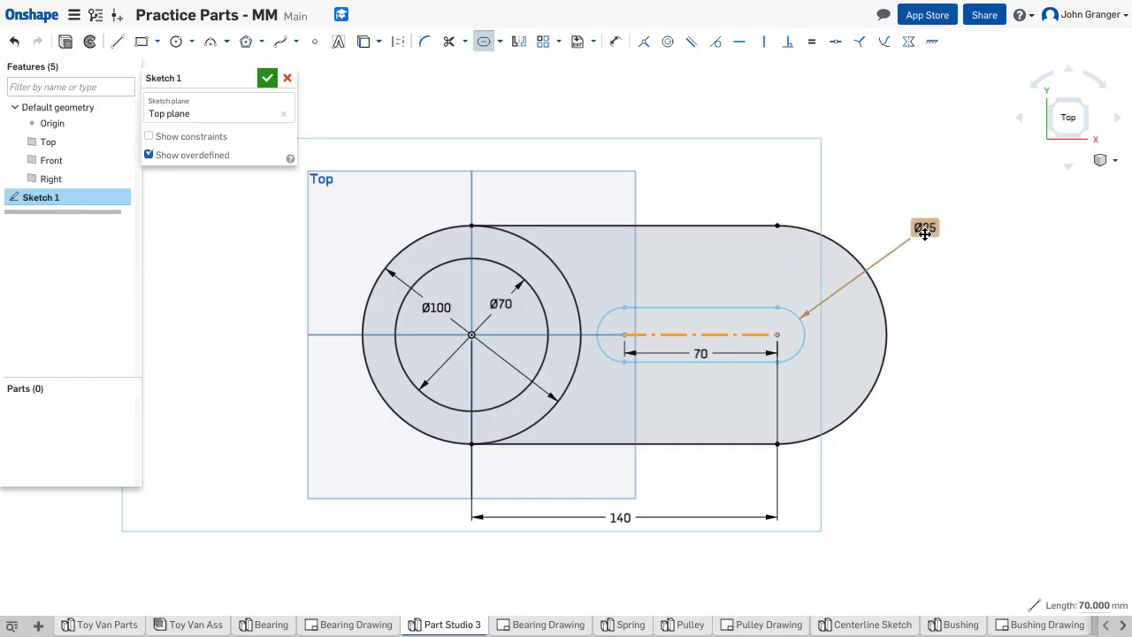
{"action": "double_click", "coordinate": [925, 228]}
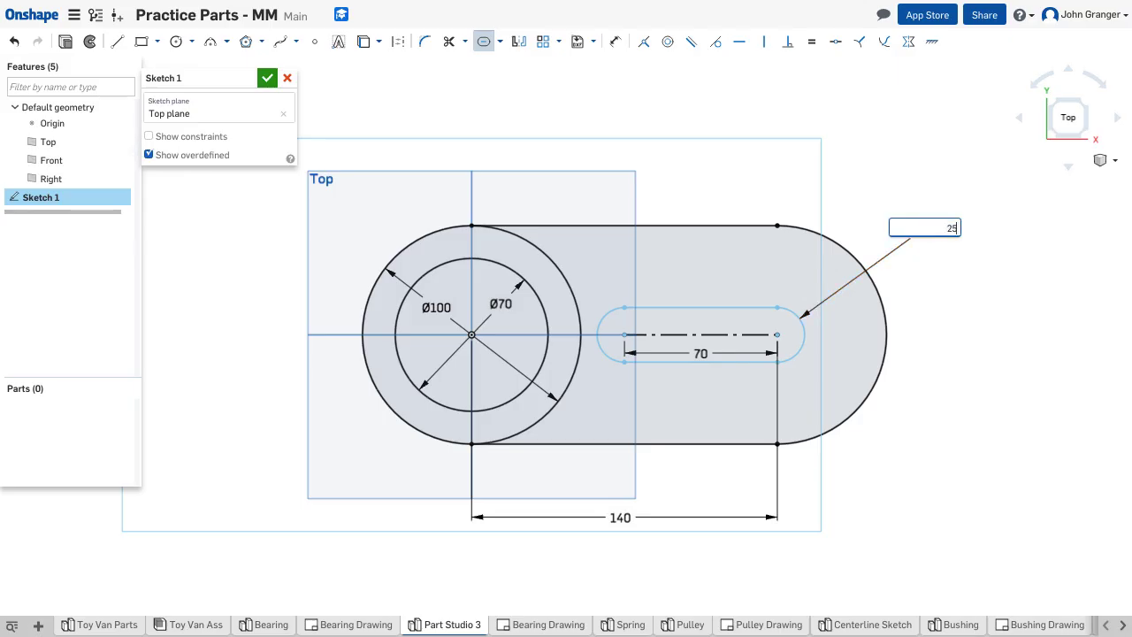
{"action": "key", "text": "Return"}
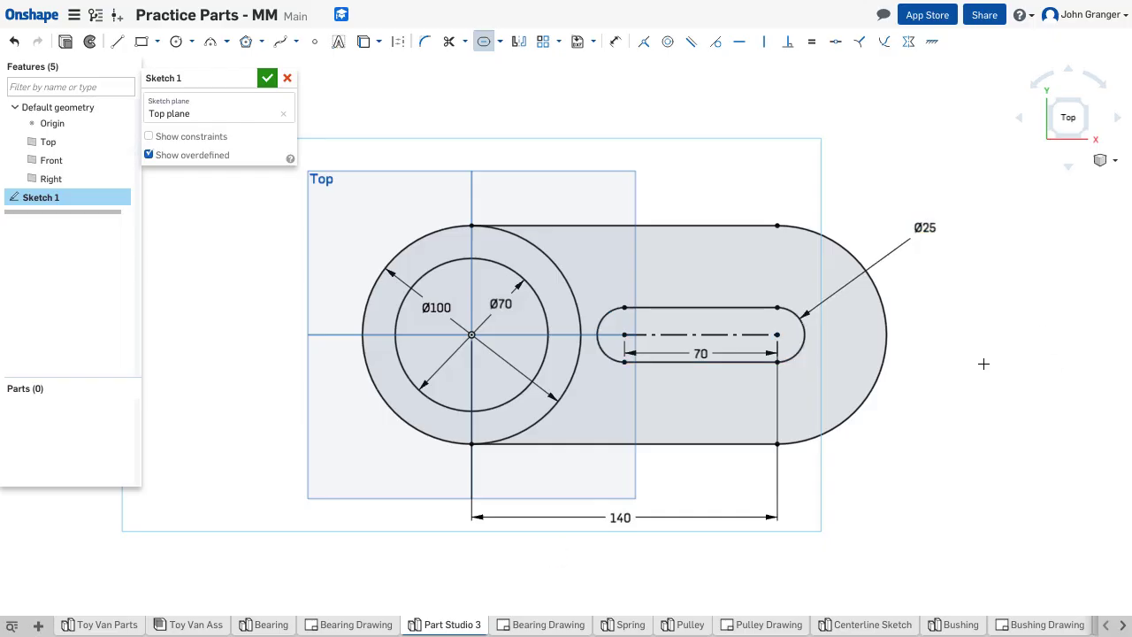
{"action": "right_click", "coordinate": [935, 335]}
{"action": "left_click", "coordinate": [960, 346]}
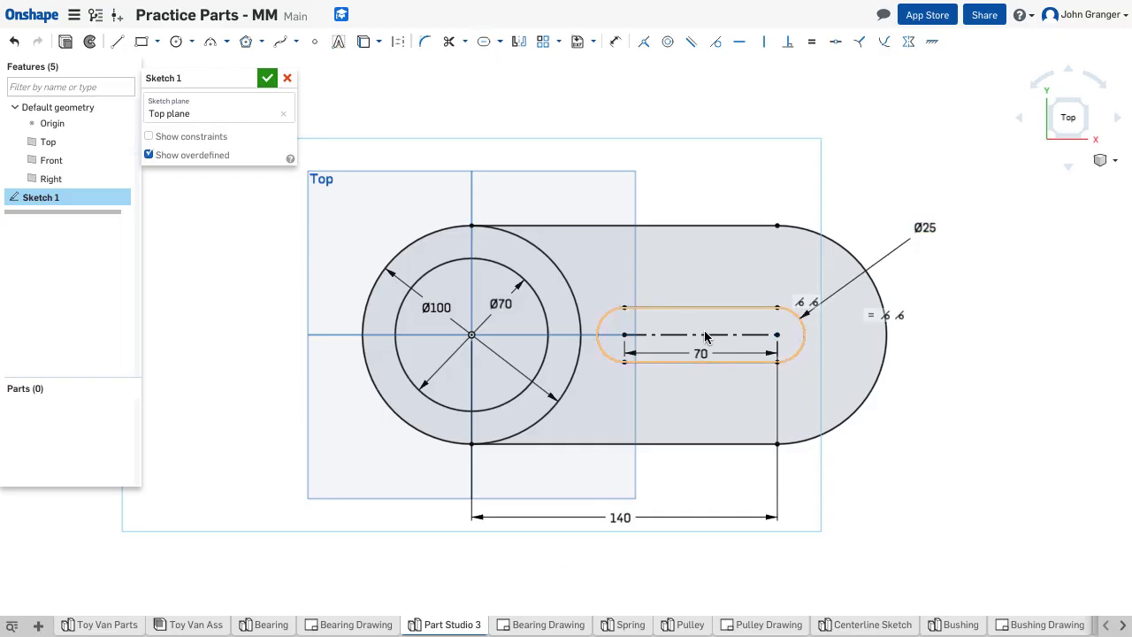
{"action": "left_click_drag", "start_coordinate": [699, 352], "coordinate": [705, 470]}
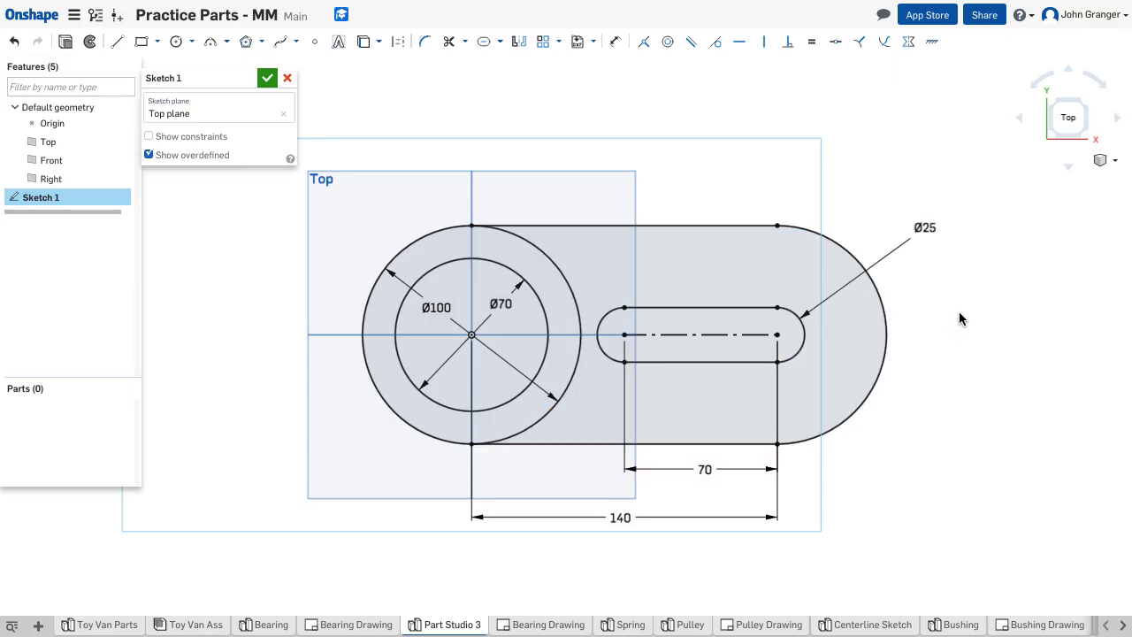
{"action": "right_click", "coordinate": [942, 267]}
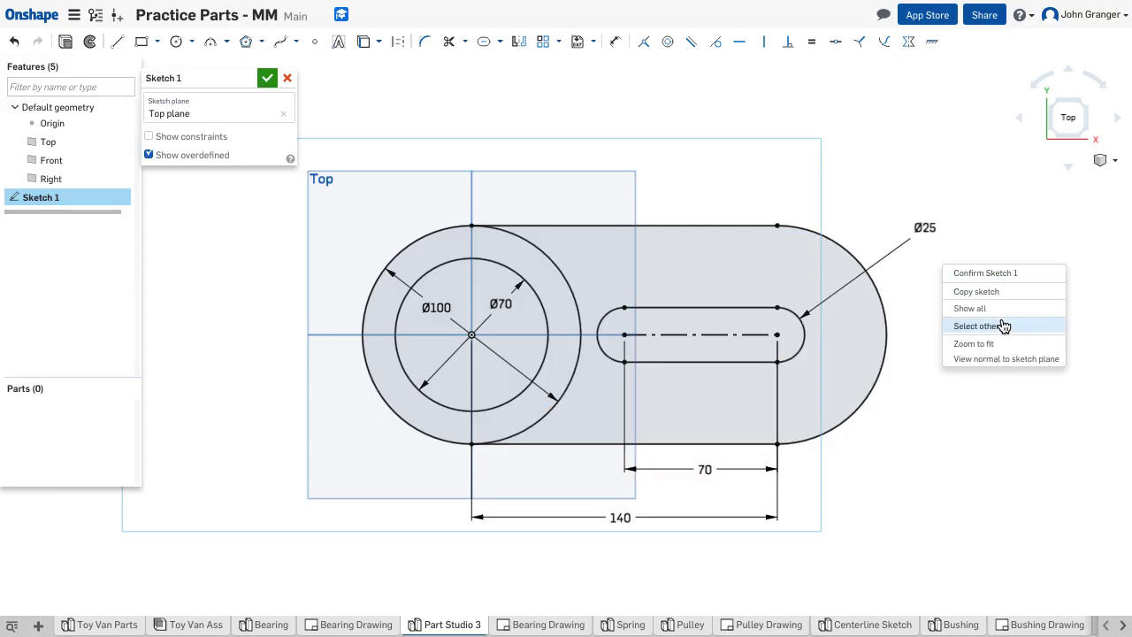
- Confirm Sketch 1 and switch to the isometric view
{"action": "left_click", "coordinate": [990, 274]}
{"action": "right_click", "coordinate": [228, 168]}
{"action": "left_click", "coordinate": [247, 227]}
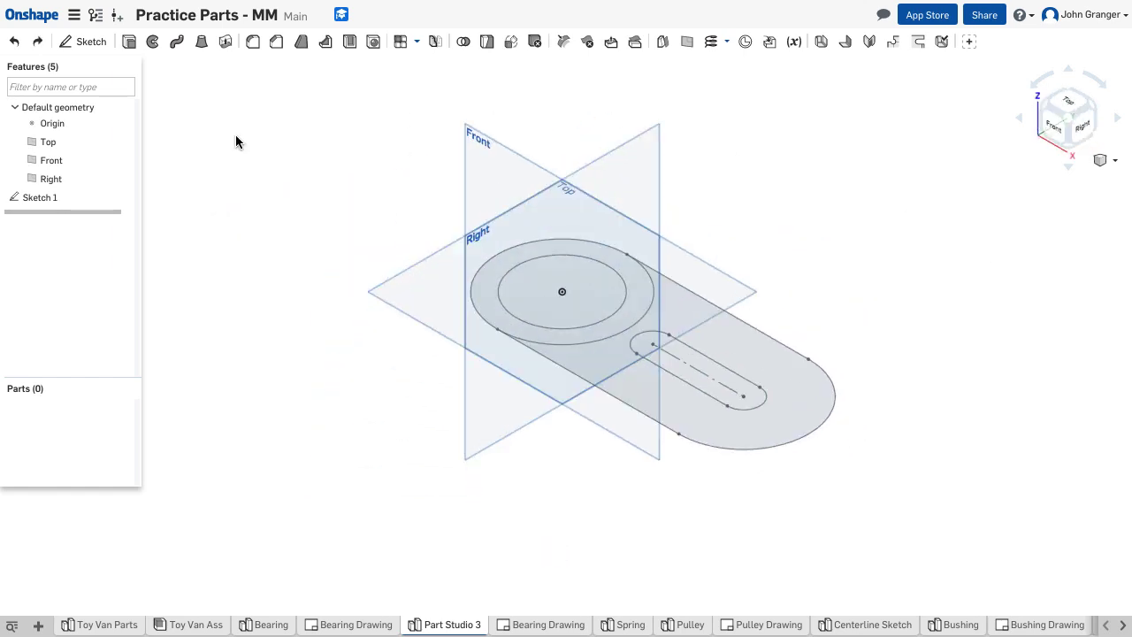
- Extrude the plate and ring regions 20 mm into Part 1
{"action": "left_click", "coordinate": [129, 42]}
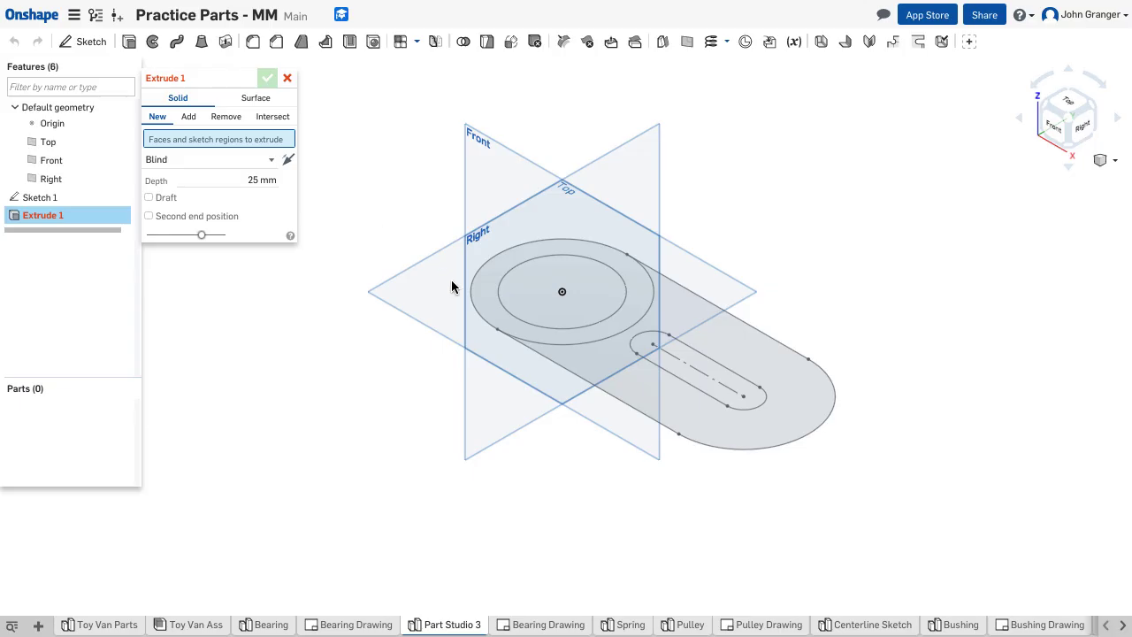
{"action": "left_click", "coordinate": [626, 375]}
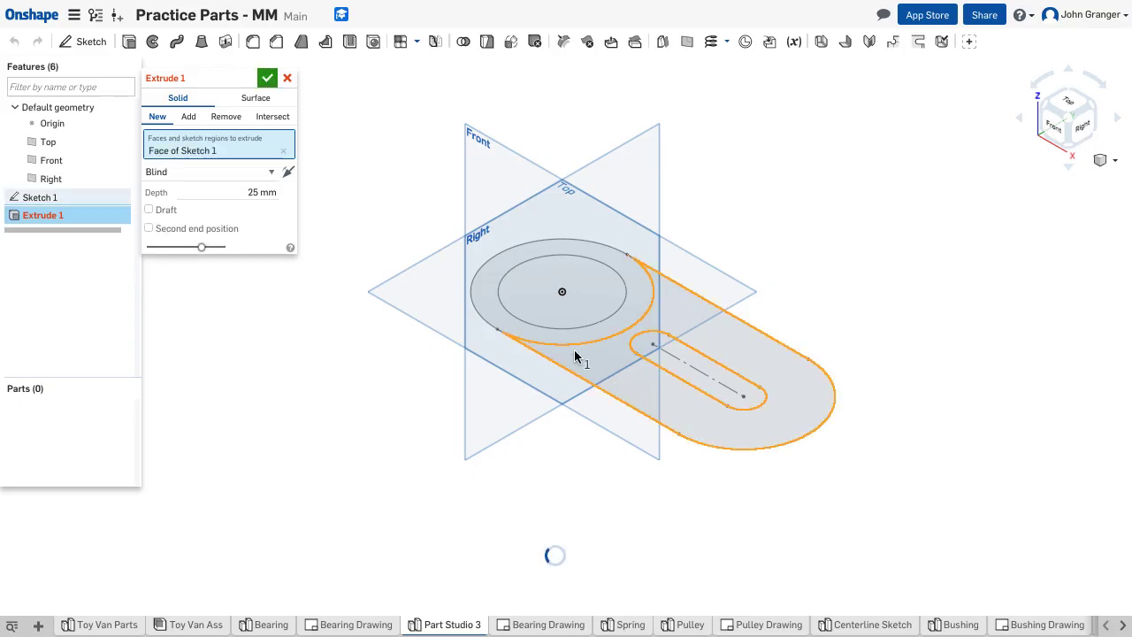
{"action": "left_click", "coordinate": [478, 278]}
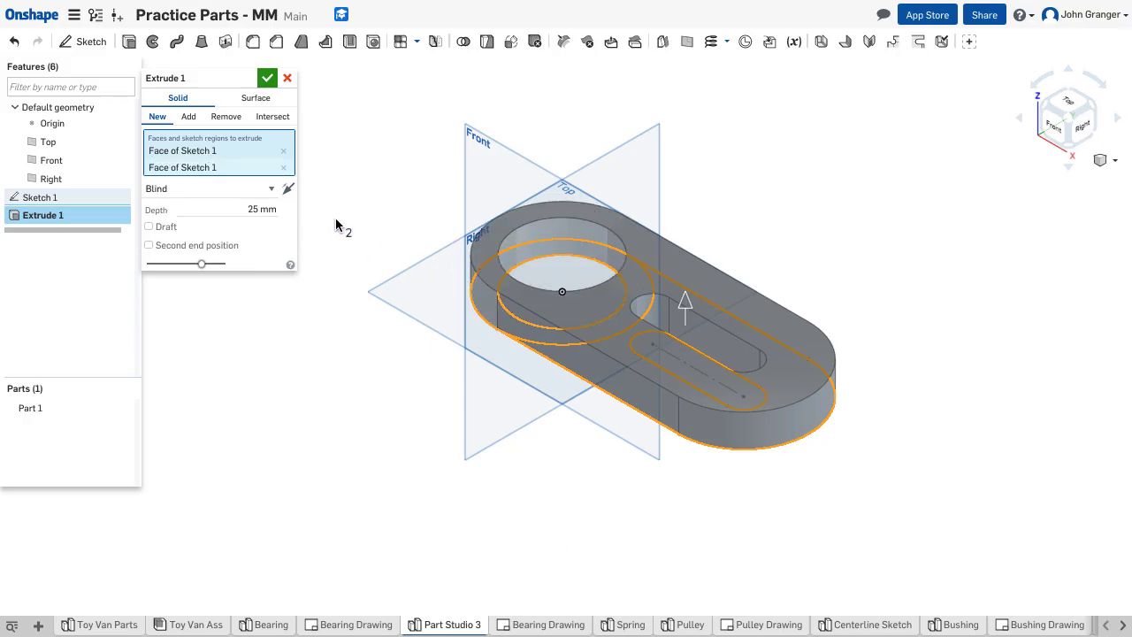
{"action": "left_click", "coordinate": [265, 210]}
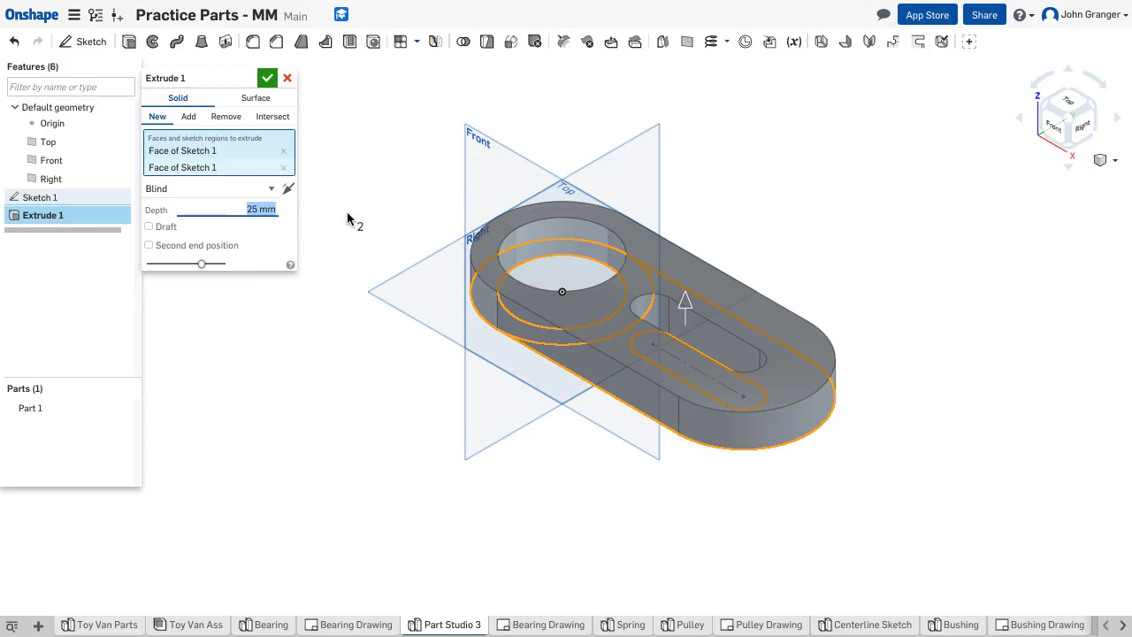
{"action": "type", "text": "20"}
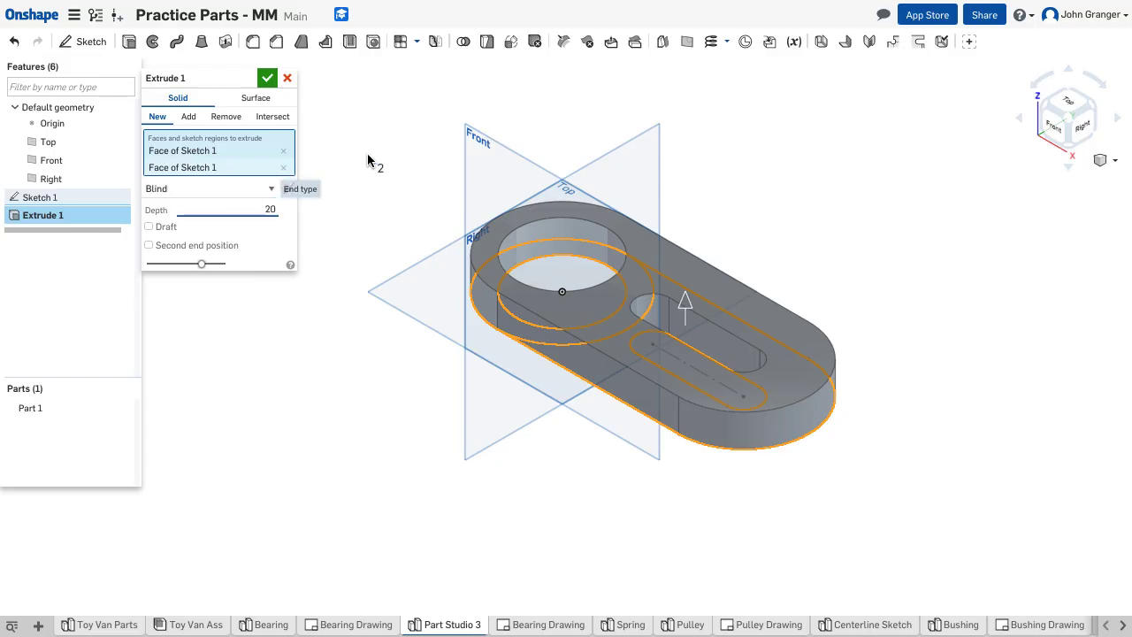
{"action": "key", "text": "Return"}
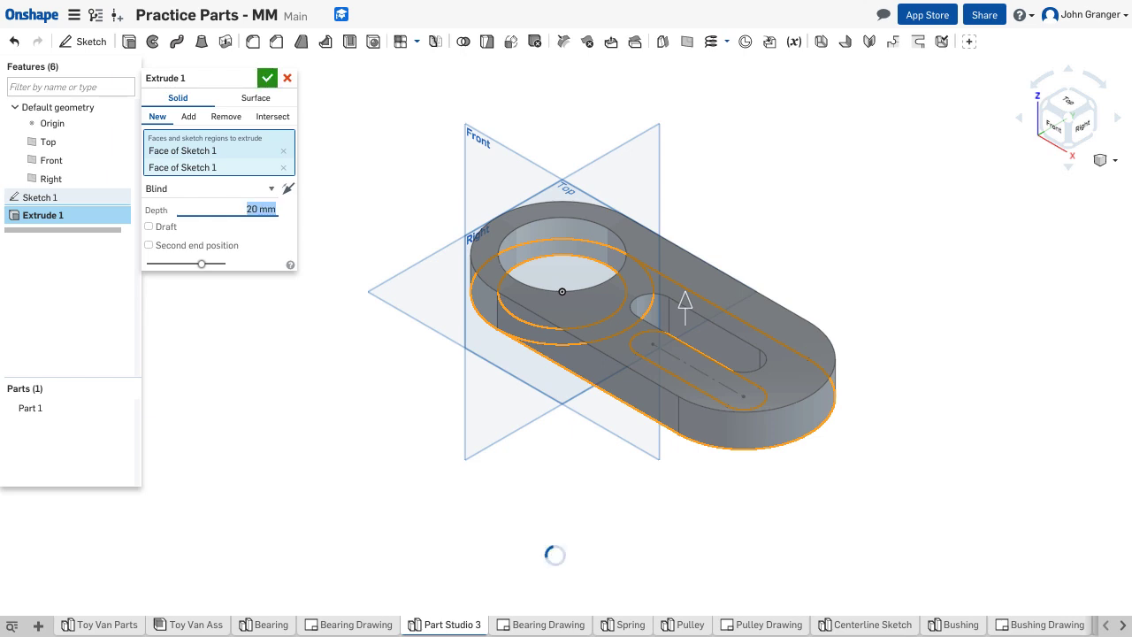
{"action": "left_click", "coordinate": [268, 79]}
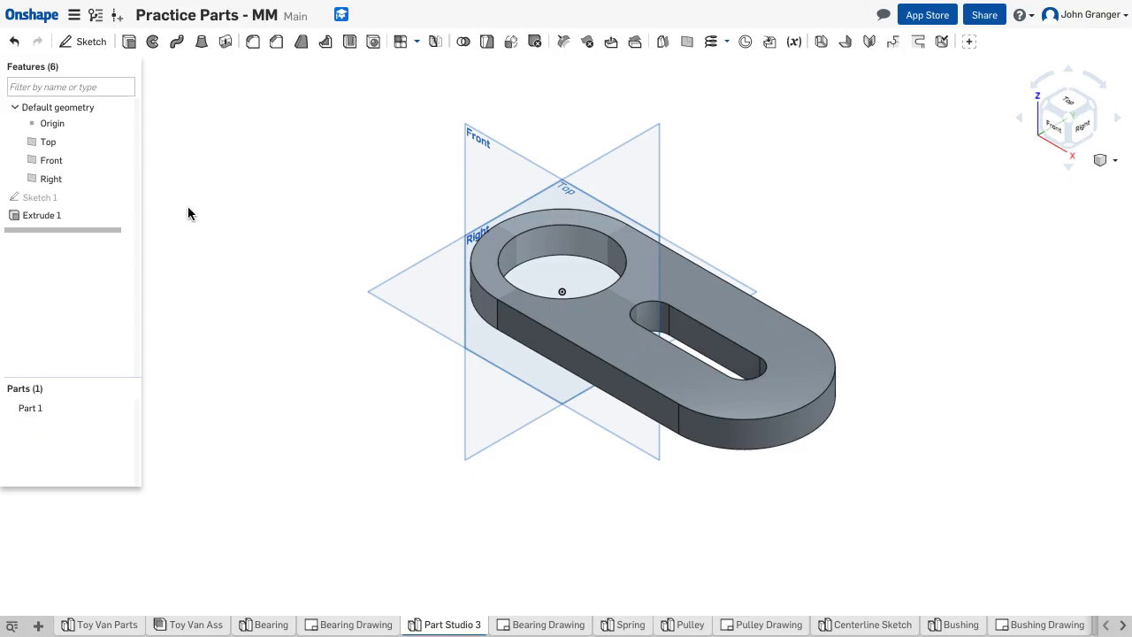
- Show Sketch 1 on the part again and begin a second extrude
{"action": "left_click", "coordinate": [120, 198]}
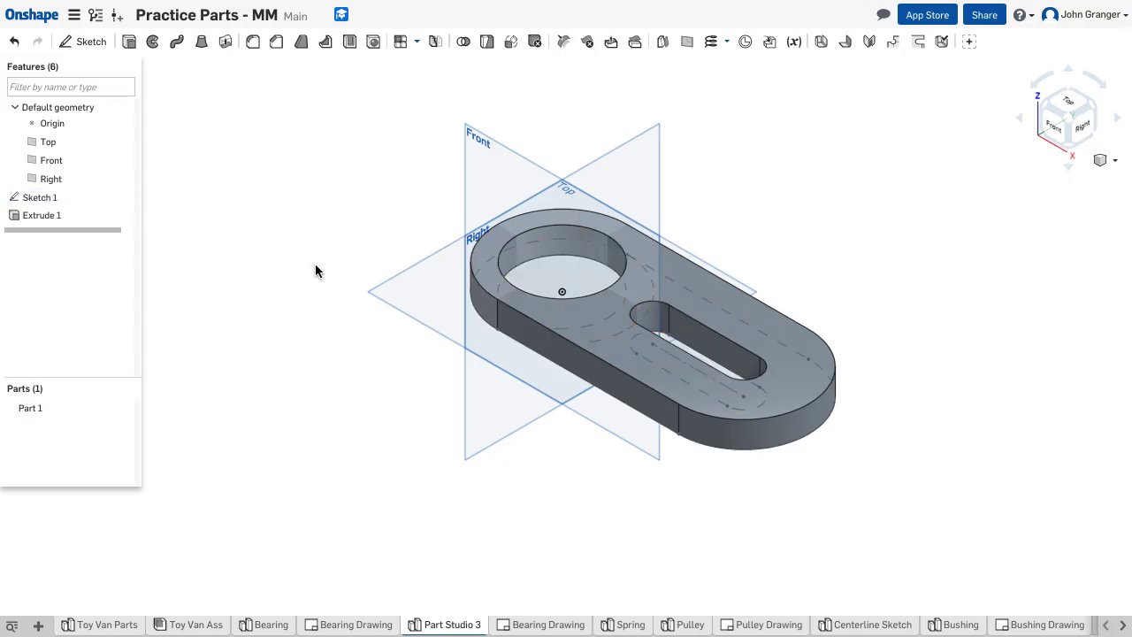
{"action": "left_click", "coordinate": [129, 42]}
{"action": "mouse_move", "coordinate": [379, 301]}
{"action": "right_mouse_down"}
{"action": "mouse_move", "coordinate": [395, 306]}
{"action": "mouse_move", "coordinate": [406, 280]}
{"action": "mouse_move", "coordinate": [458, 245]}
{"action": "mouse_move", "coordinate": [413, 233]}
{"action": "mouse_move", "coordinate": [425, 232]}
{"action": "right_mouse_up"}
- Extrude the Ø100/Ø70 ring region 60 mm as a boss, then return to isometric view
{"action": "left_click", "coordinate": [464, 305]}
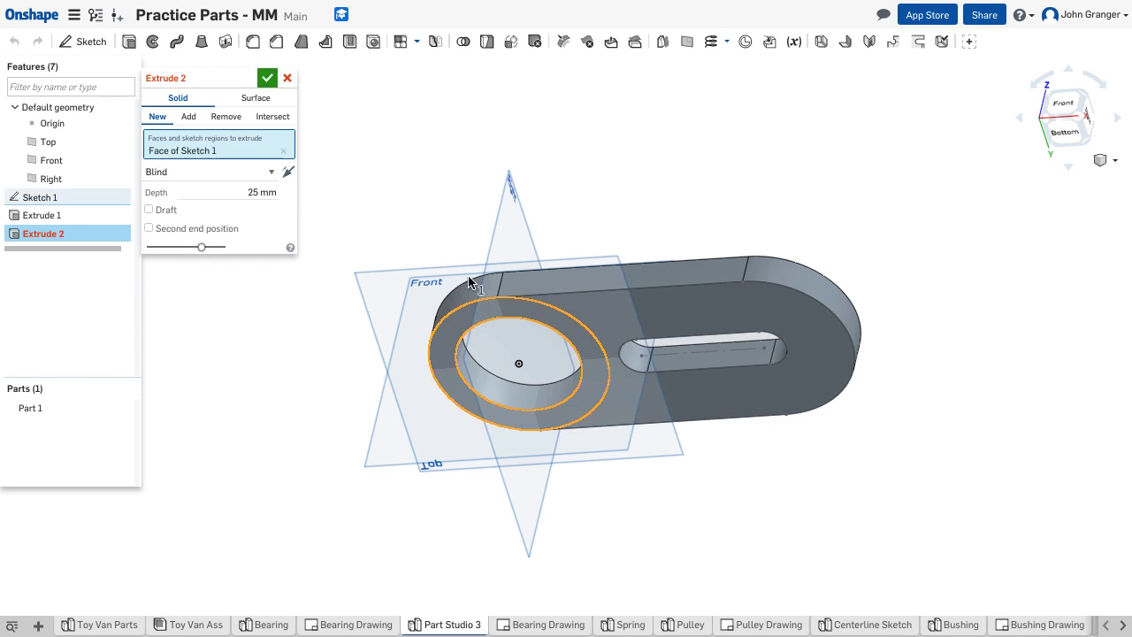
{"action": "right_click_drag", "start_coordinate": [467, 162], "coordinate": [426, 232]}
{"action": "left_click", "coordinate": [262, 192]}
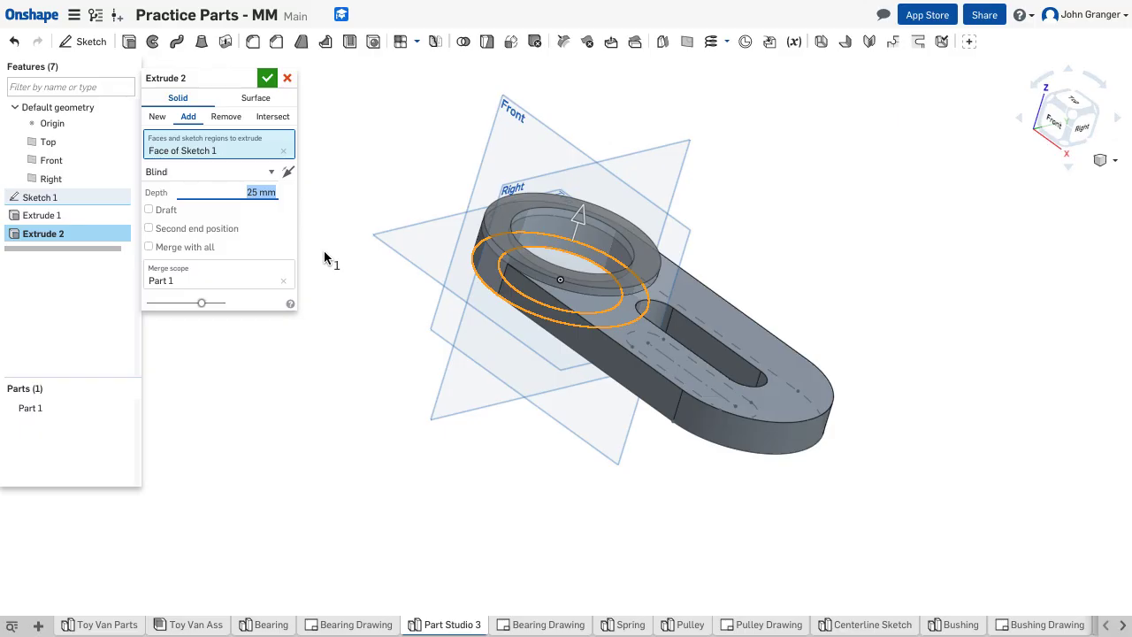
{"action": "type", "text": "60"}
{"action": "key", "text": "Return"}
{"action": "right_click_drag", "start_coordinate": [765, 268], "coordinate": [722, 257]}
{"action": "right_click_drag", "start_coordinate": [435, 251], "coordinate": [488, 258]}
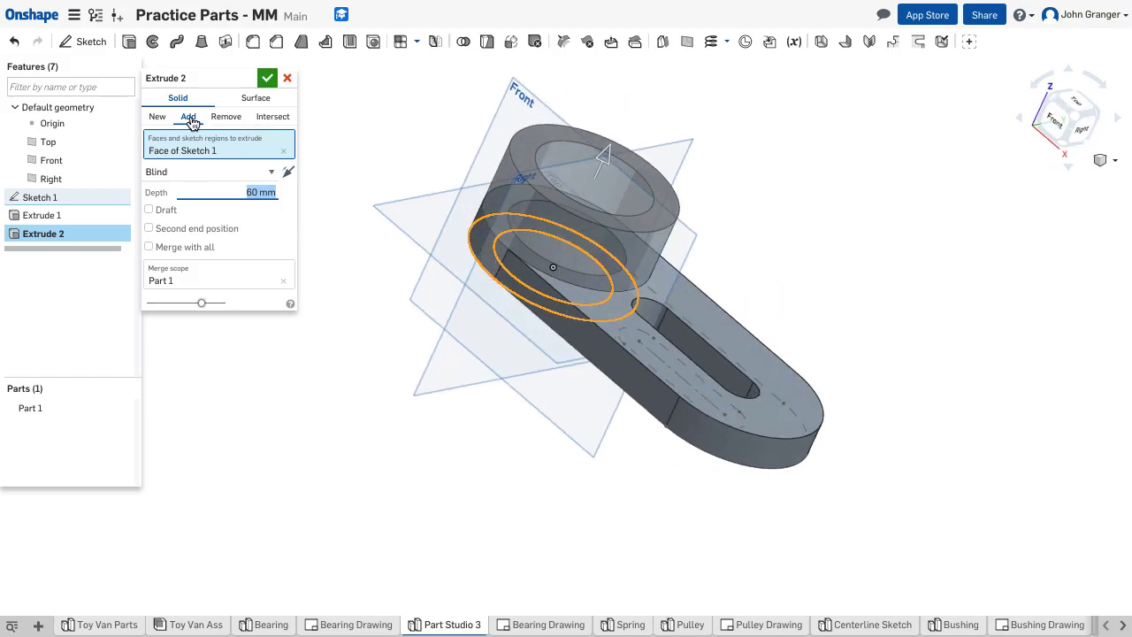
{"action": "left_click", "coordinate": [267, 77]}
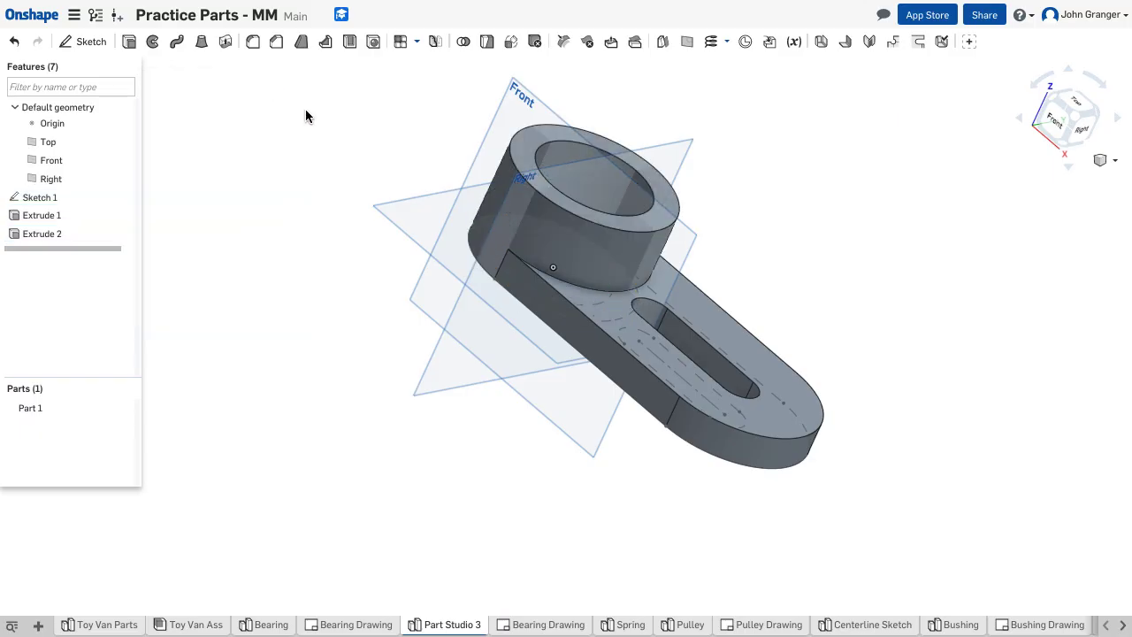
{"action": "right_click", "coordinate": [274, 176]}
{"action": "left_click", "coordinate": [296, 231]}
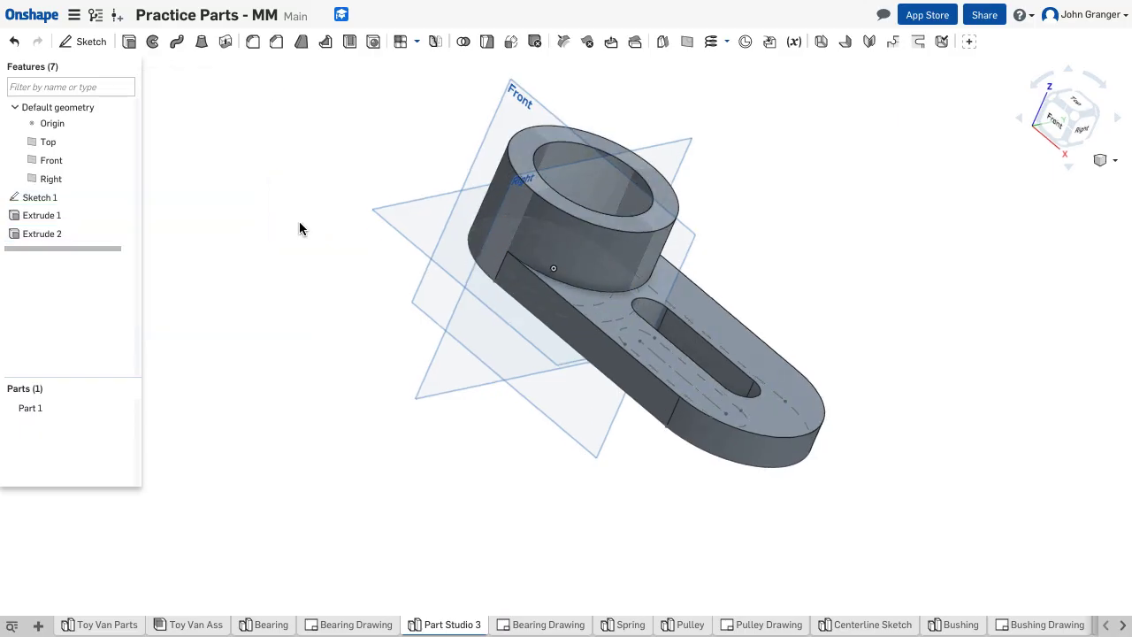